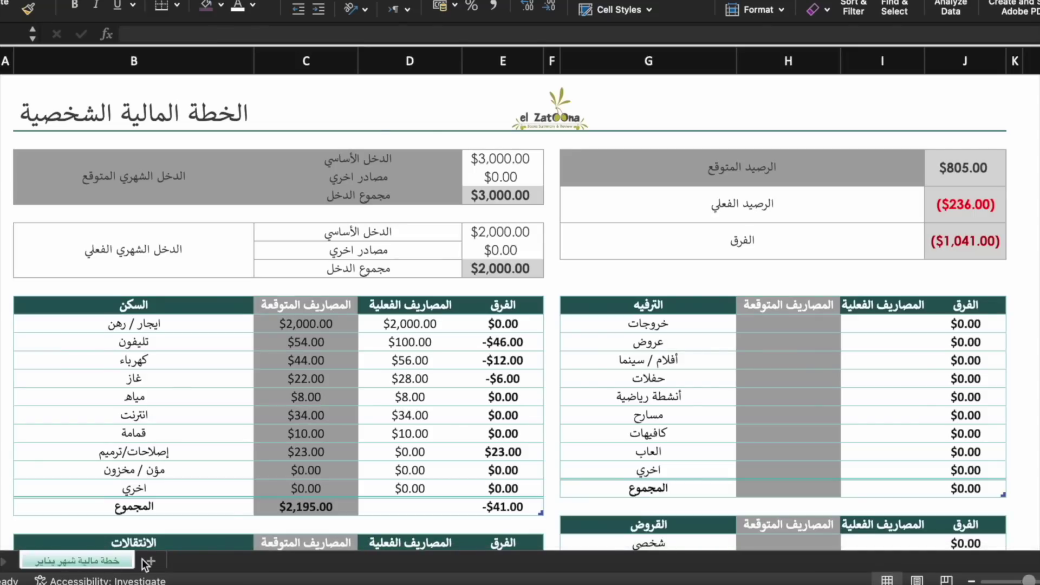
right_click(111, 570)
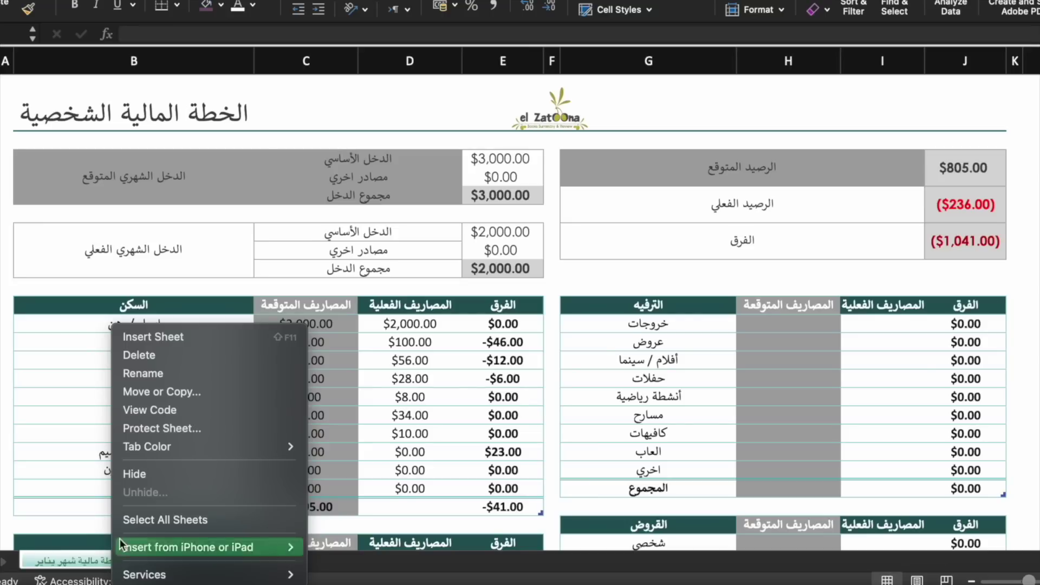
mouse_move(293, 548)
left_click(496, 552)
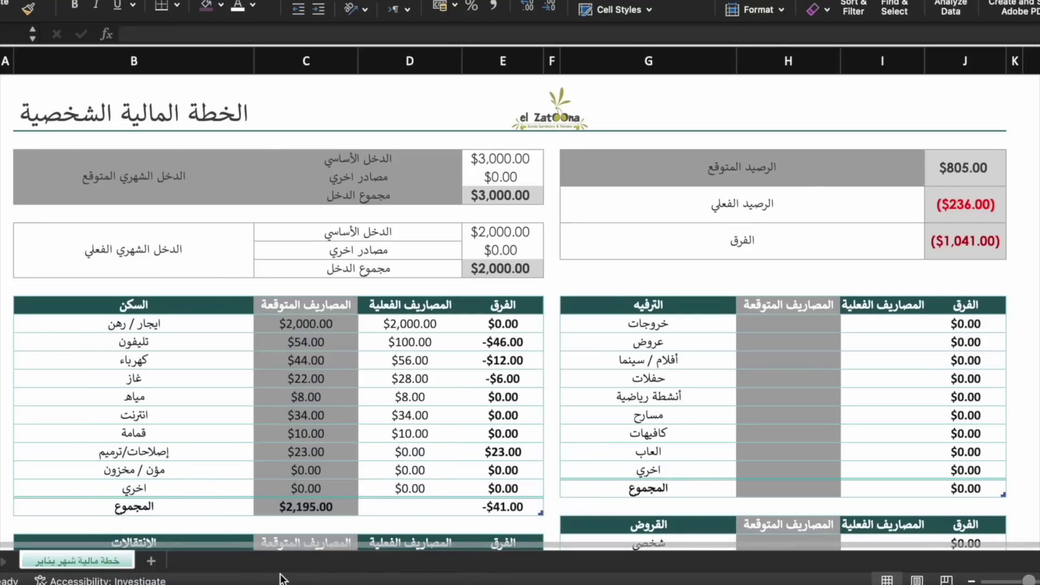
left_click(230, 503)
scroll(230, 503, "down", 1)
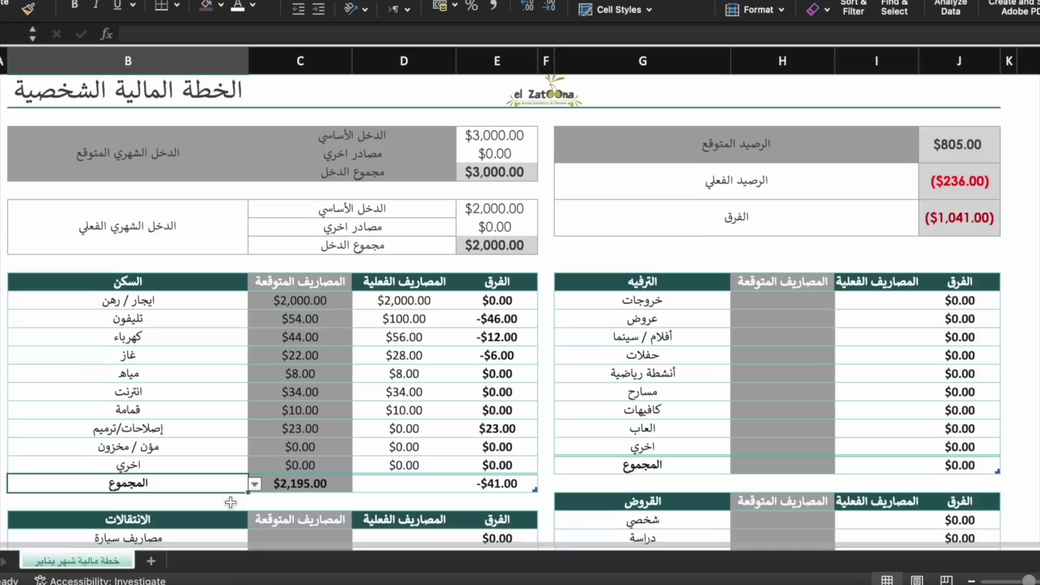
scroll(230, 503, "down", 2)
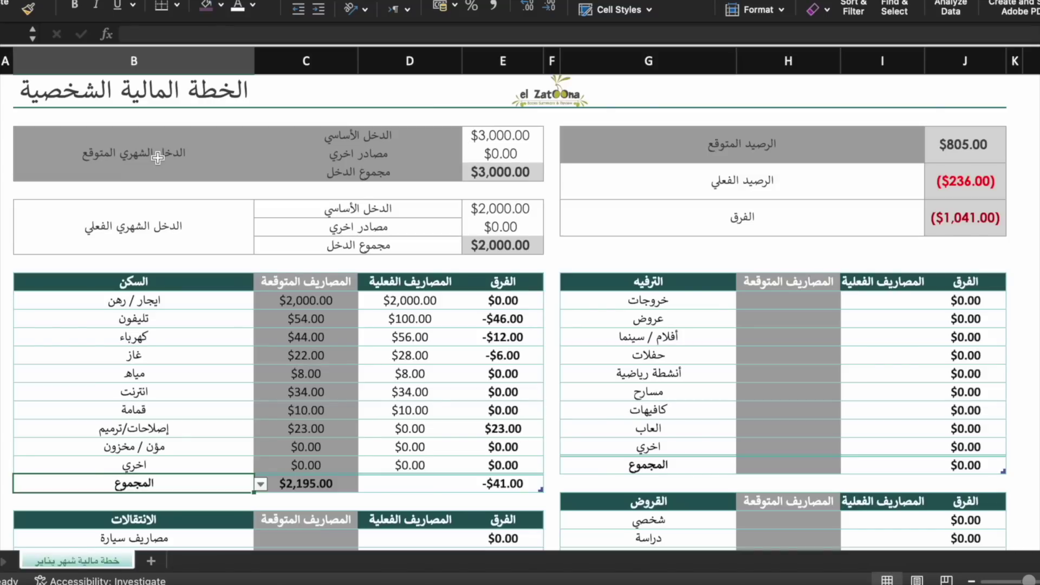
scroll(491, 289, "down", 2)
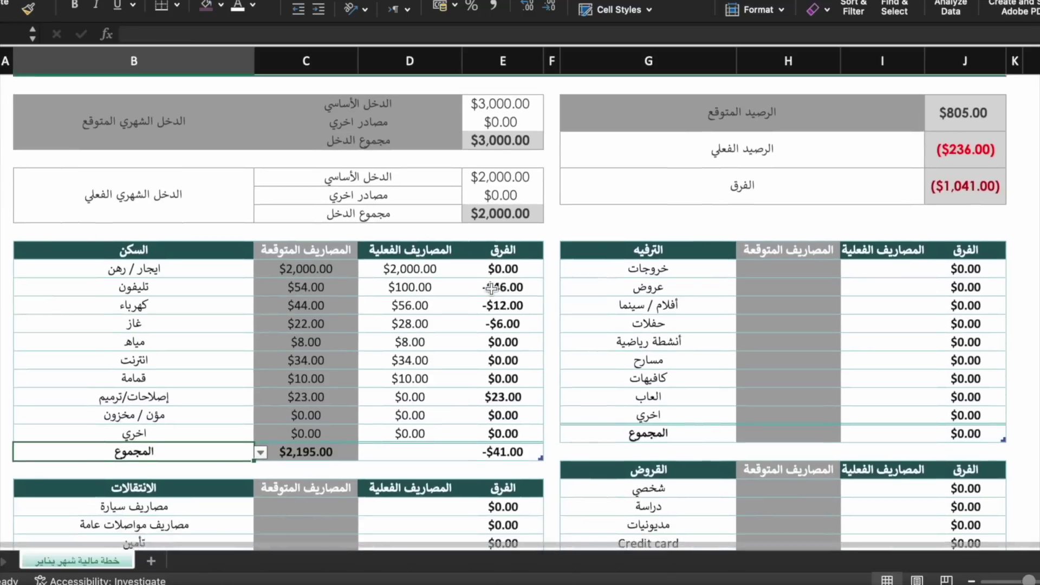
scroll(492, 289, "up", 3)
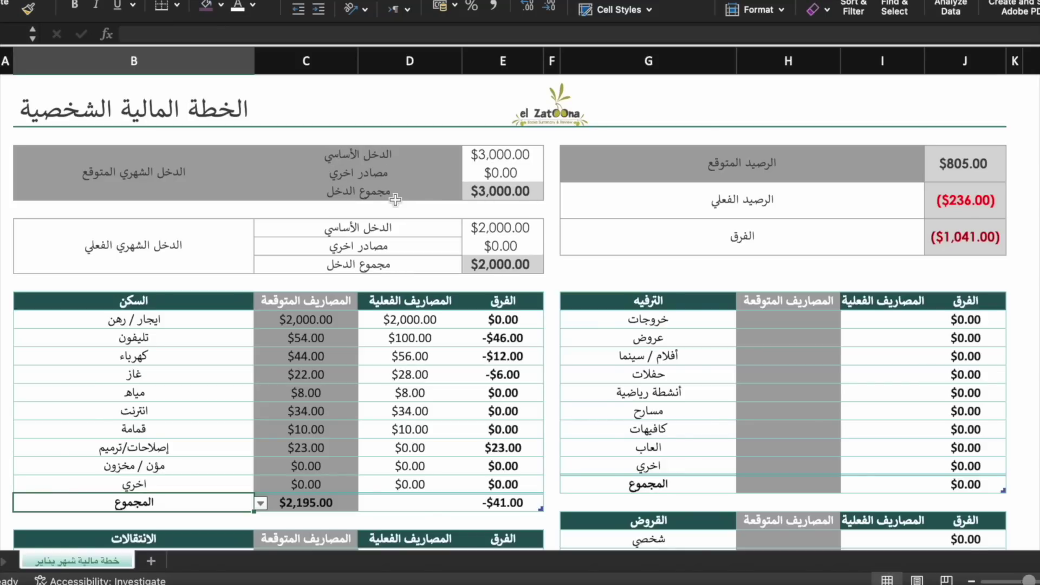
- Set the expected monthly income (الدخل الشهري المتوقع) to 3000 for basic income and 2000 for other sources
left_click(489, 156)
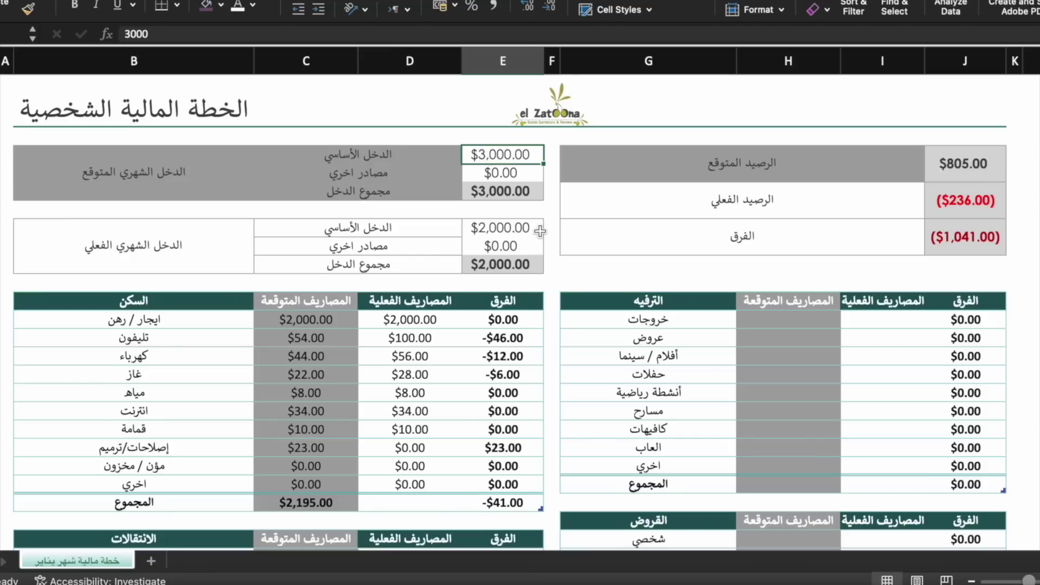
type("3000")
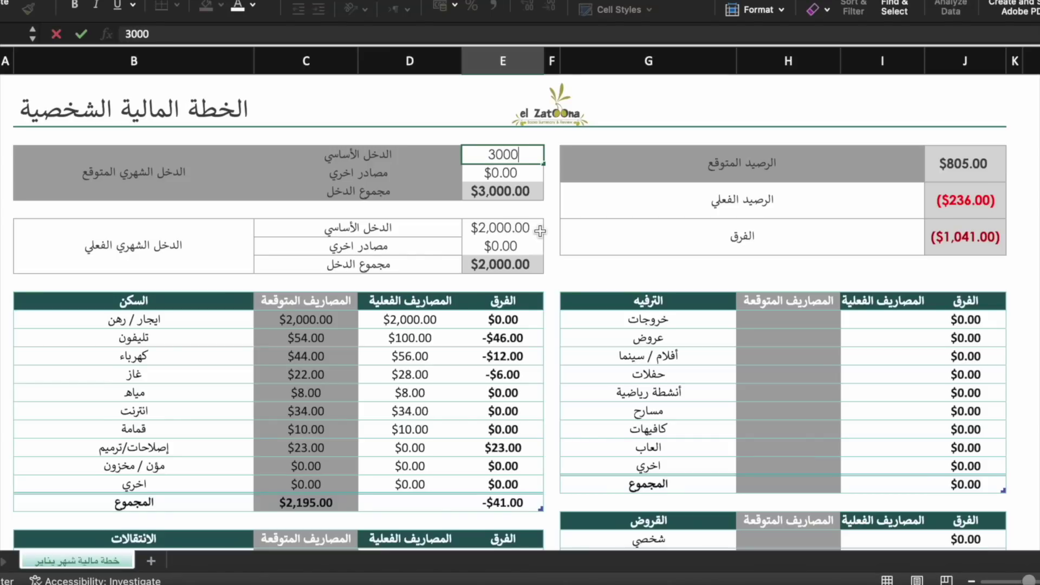
key("Return")
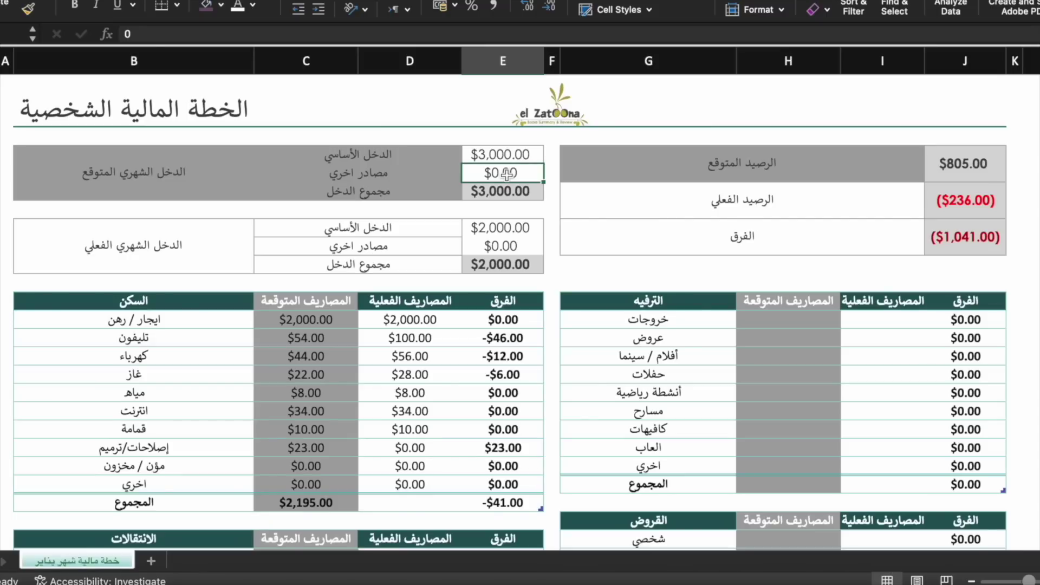
scroll(506, 173, "down", 1)
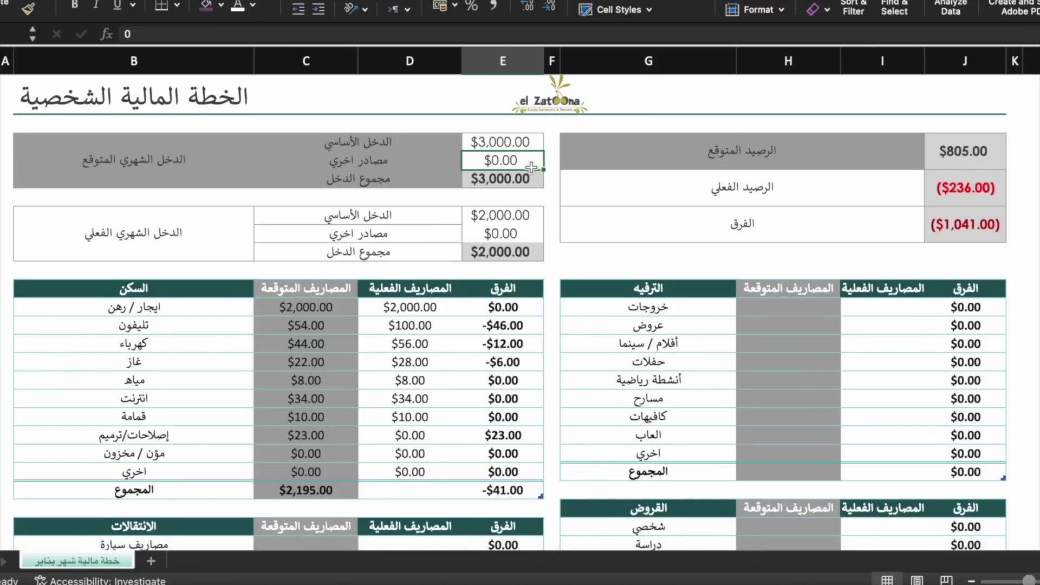
type("2")
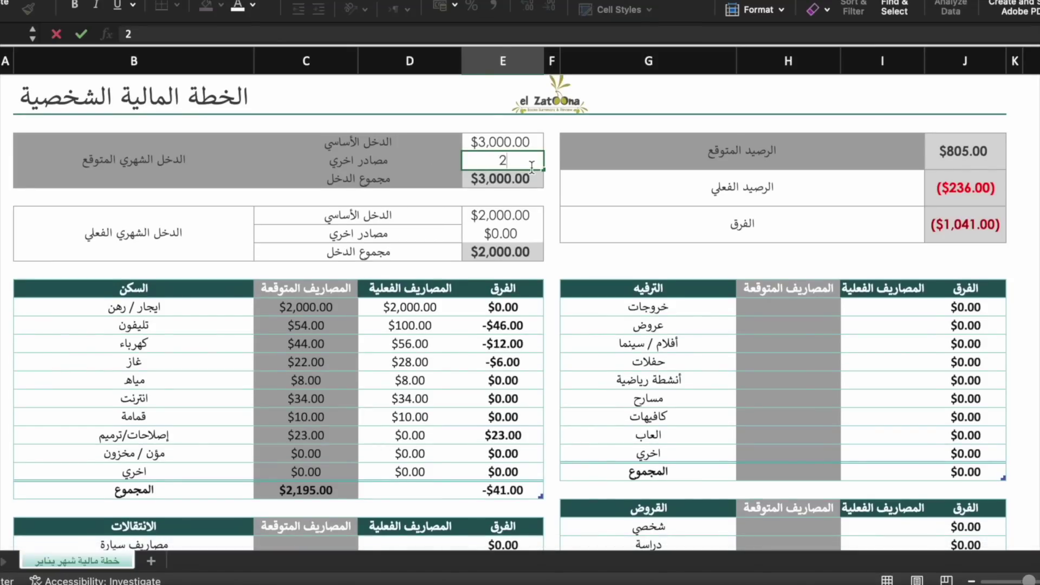
type("000")
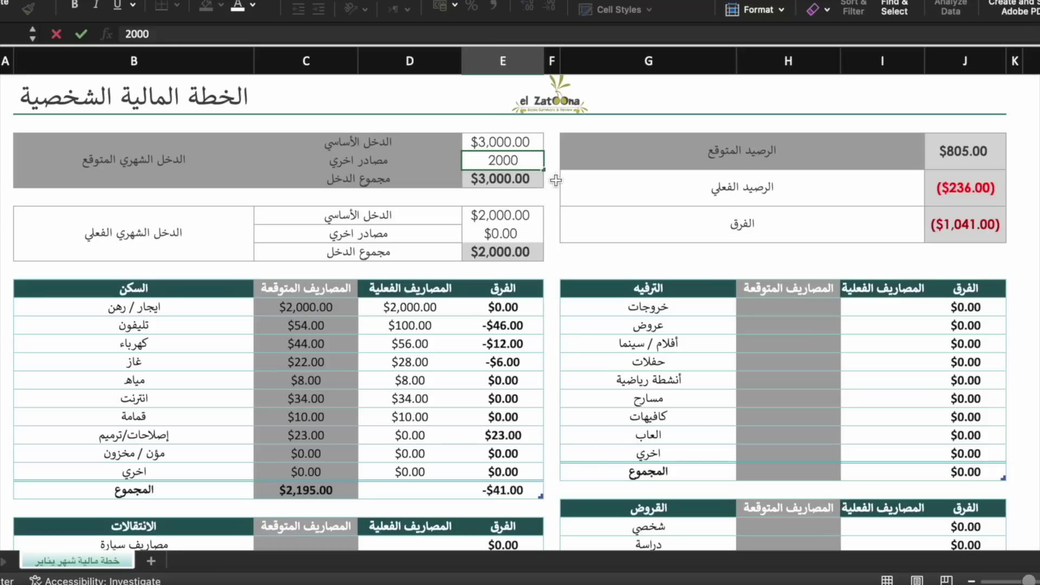
left_click(557, 181)
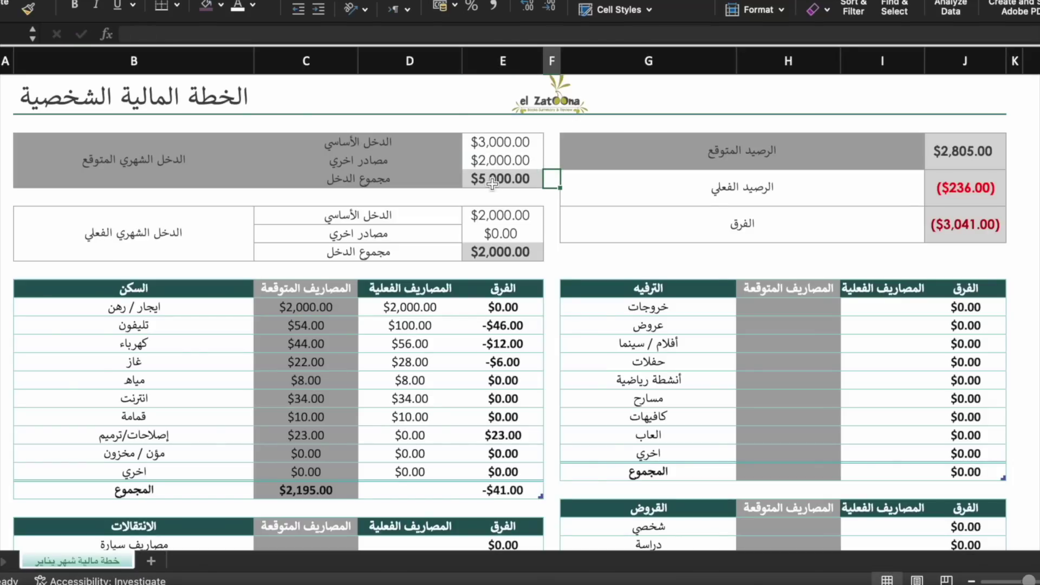
- Set the actual monthly income (الدخل الشهري الفعلي) to 3000 for basic income and 1500 for other sources
scroll(492, 183, "down", 2)
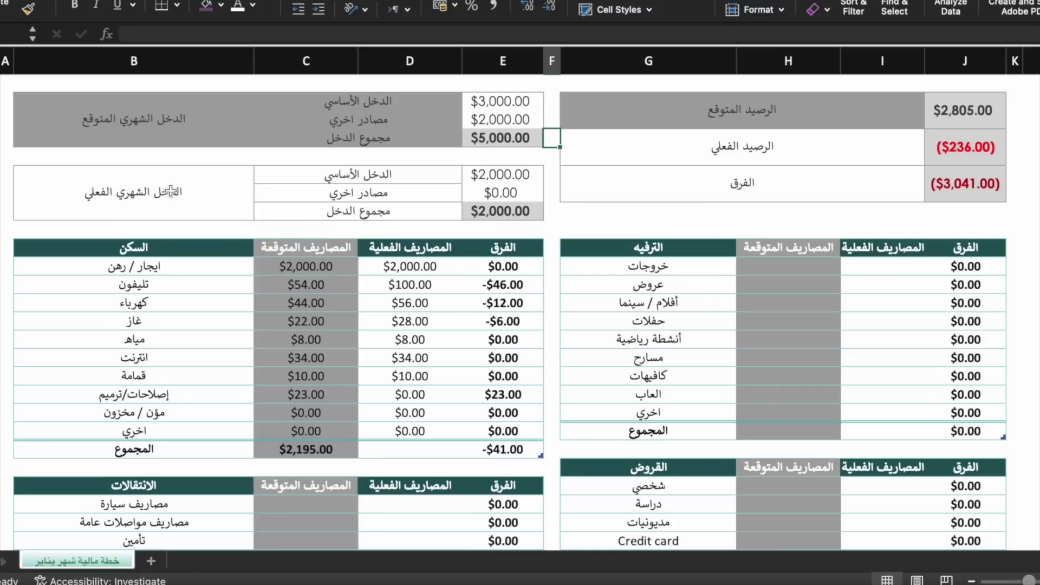
left_click(509, 175)
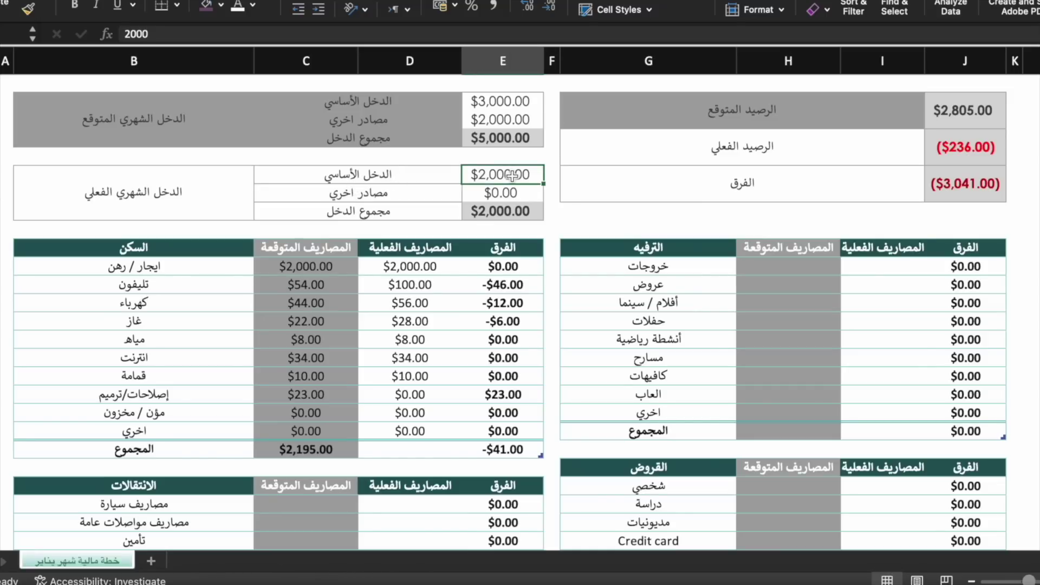
left_click(511, 195)
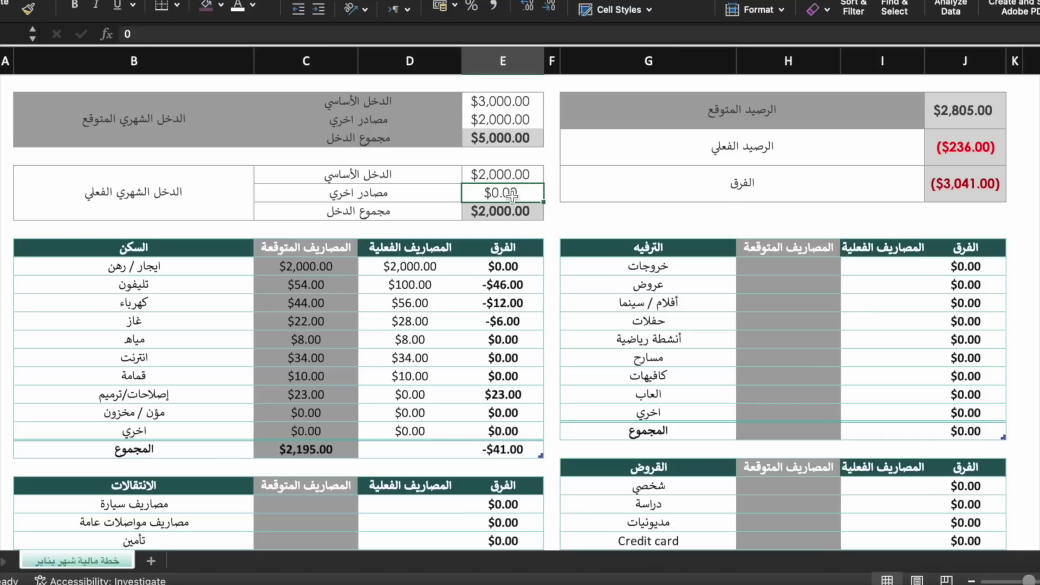
left_click(516, 175)
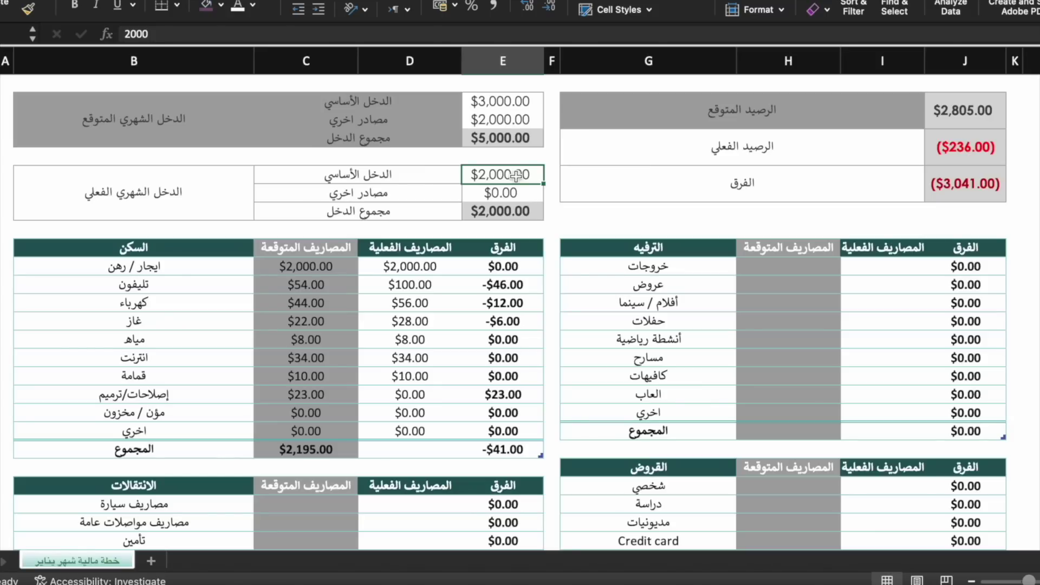
type("3000")
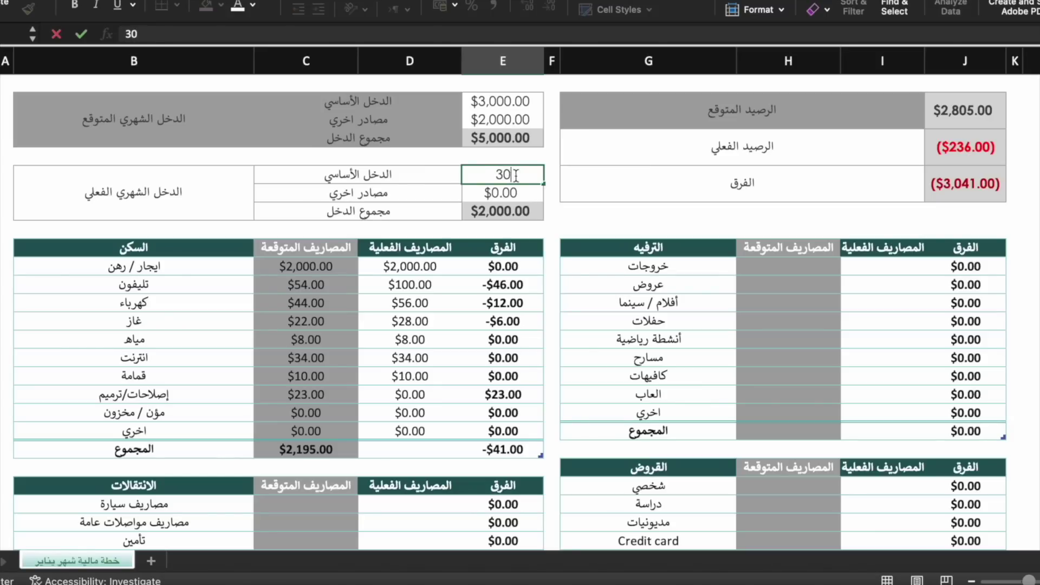
left_click(511, 193)
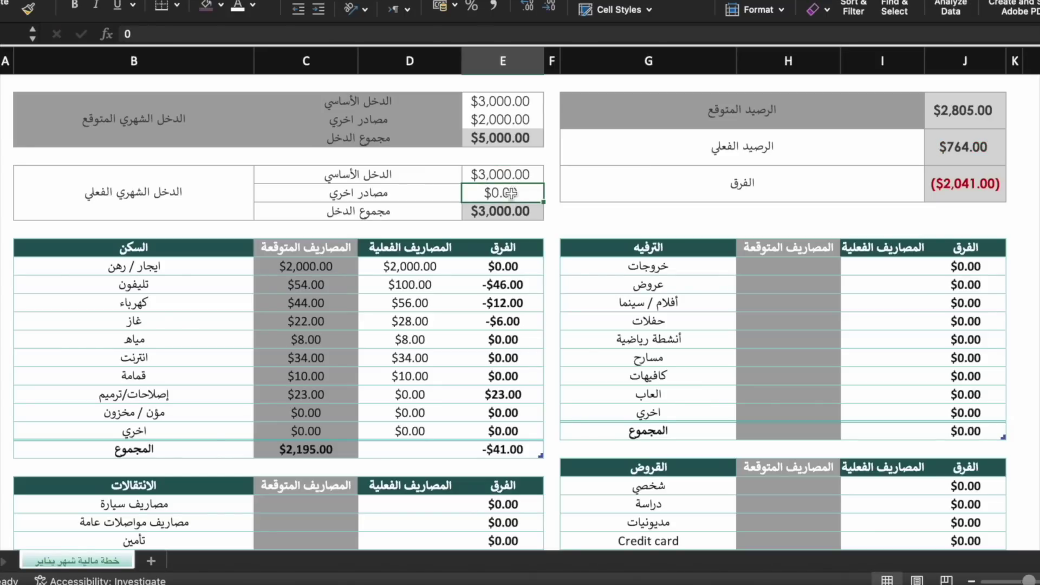
type("1,50")
type("00")
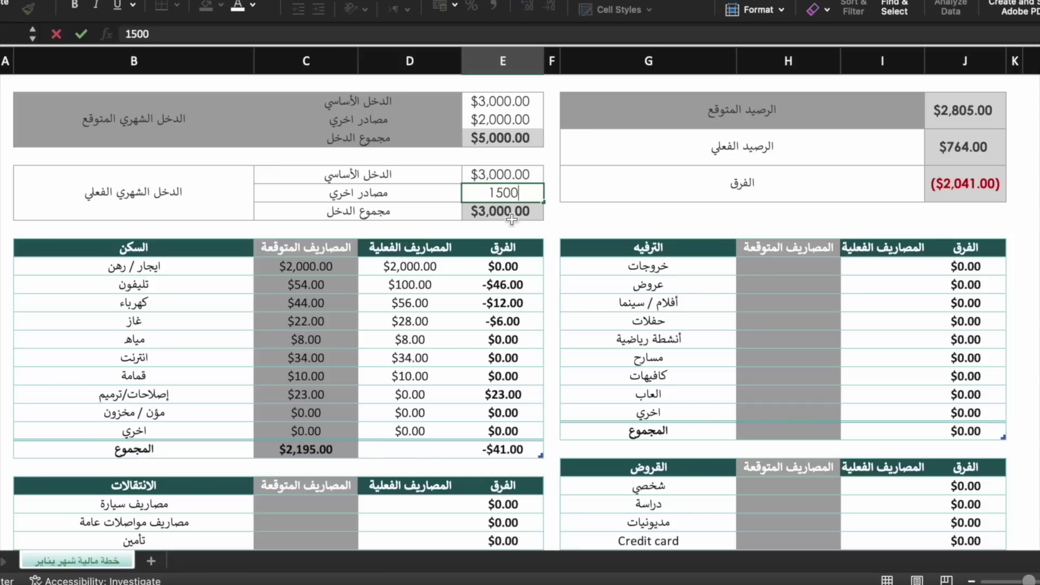
left_click(511, 248)
left_click(395, 222)
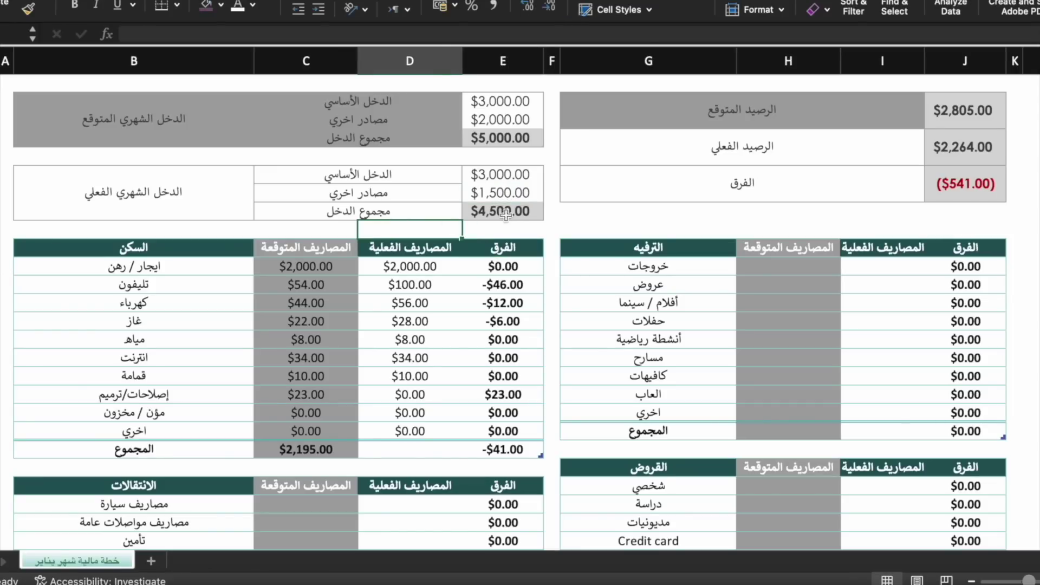
- Examine the actual income total and the expense tables, down to the overall expense totals and the savings and investment section
left_click(507, 211)
scroll(506, 211, "down", 2)
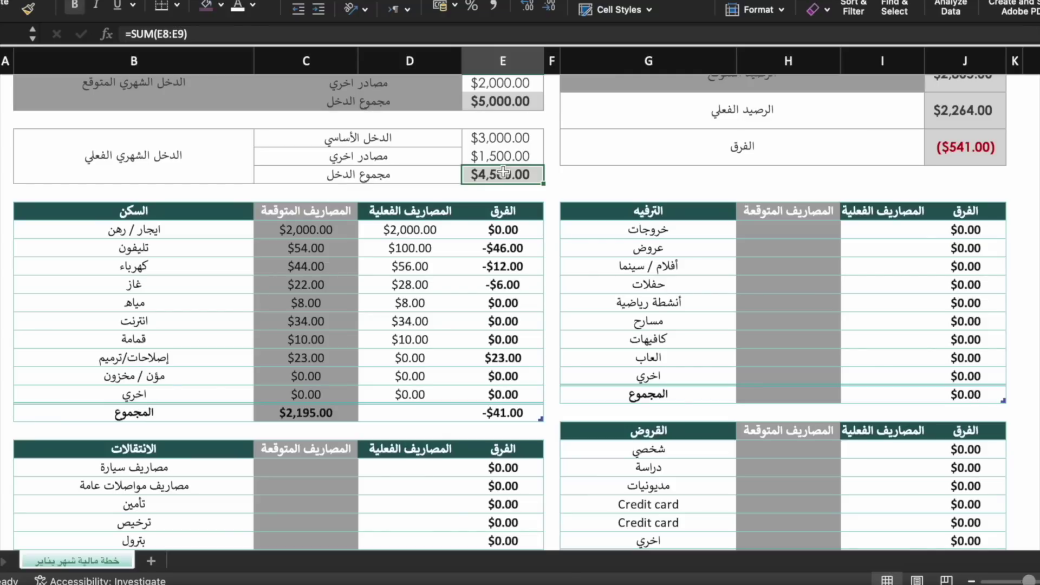
scroll(504, 172, "down", 5)
scroll(503, 171, "right", 2)
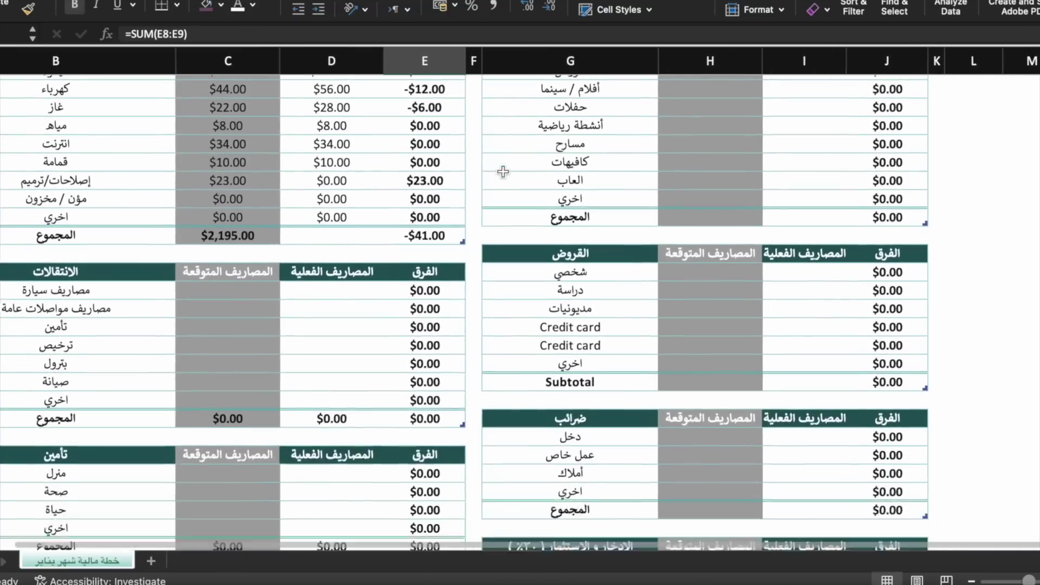
scroll(344, 277, "up", 10)
scroll(345, 278, "left", 2)
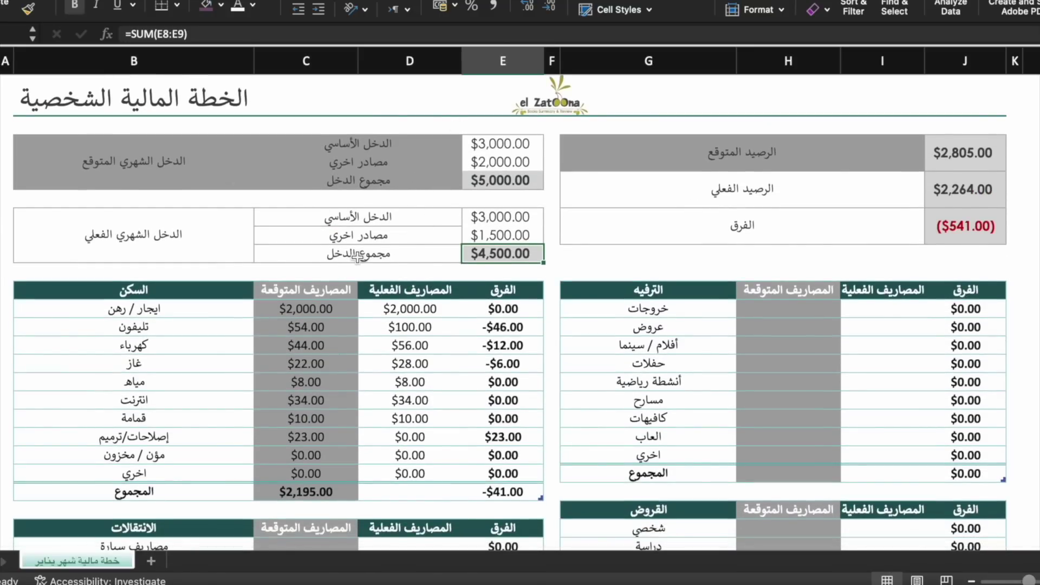
scroll(357, 258, "down", 15)
scroll(358, 258, "right", 2)
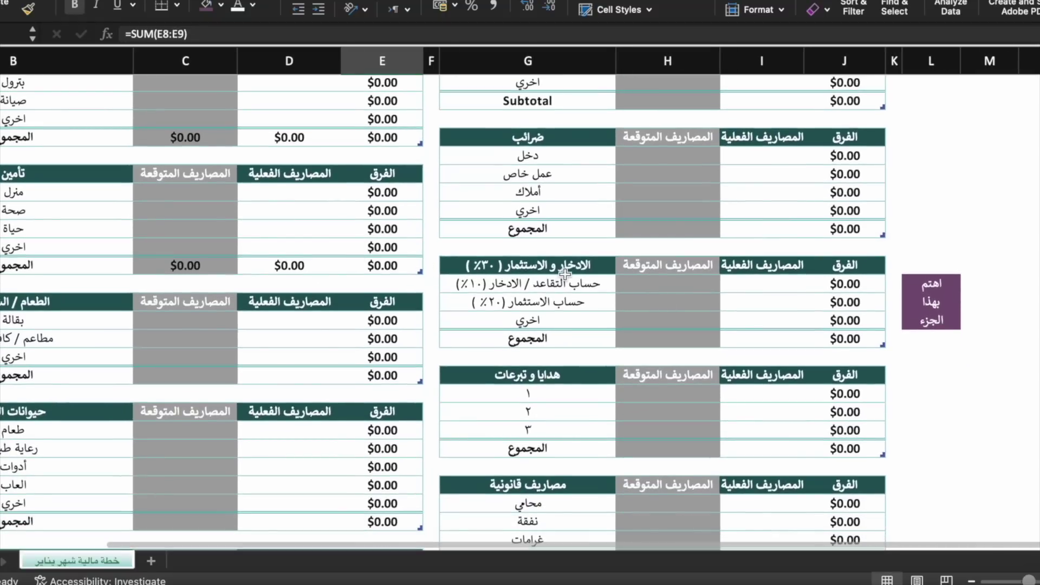
scroll(511, 279, "up", 15)
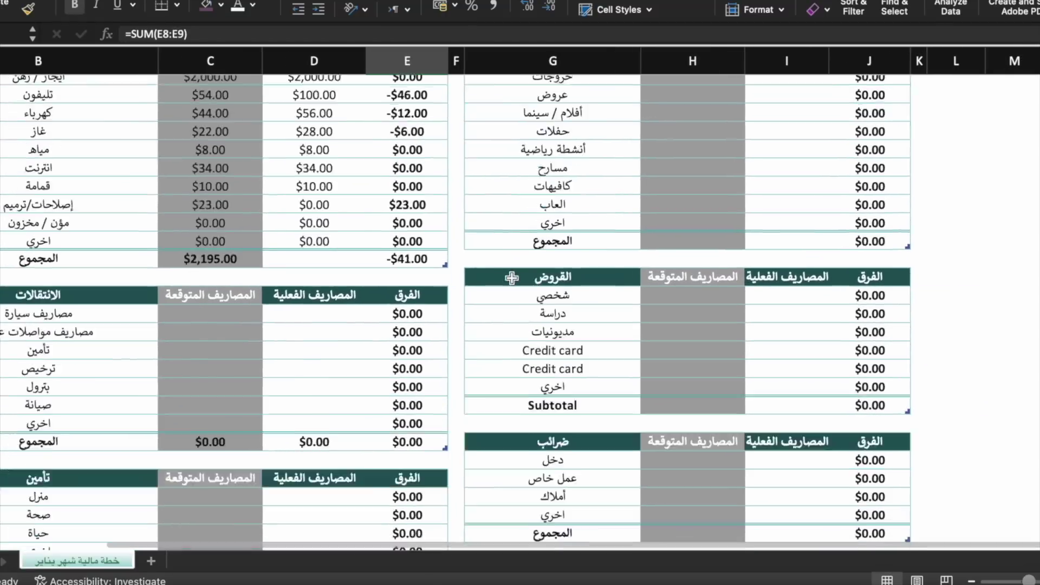
scroll(466, 274, "left", 2)
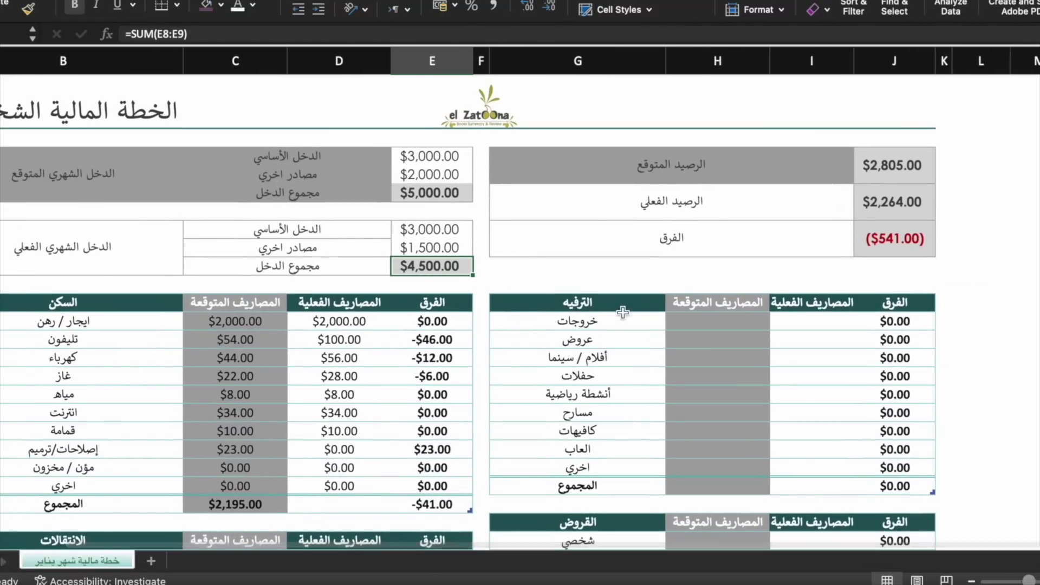
scroll(623, 313, "down", 15)
scroll(623, 313, "right", 2)
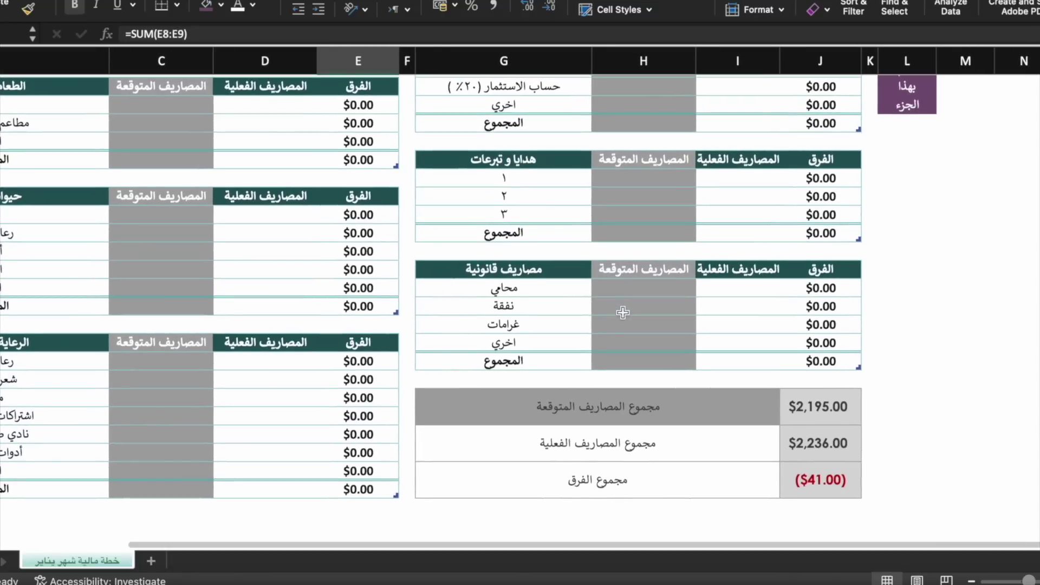
scroll(622, 313, "down", 3)
scroll(623, 313, "right", 1)
scroll(623, 312, "up", 6)
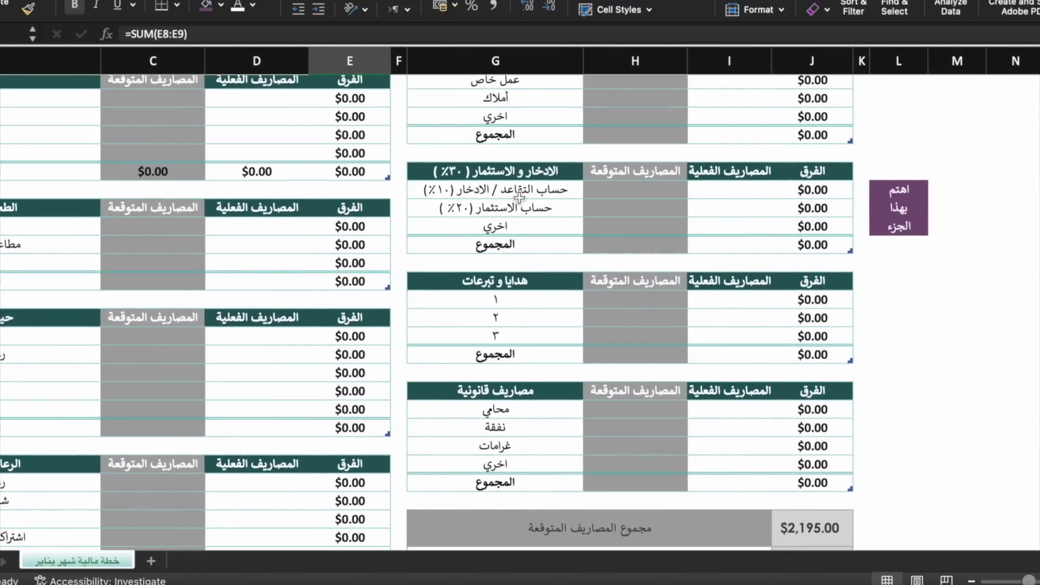
- In the savings and investment table, set the retirement/savings account (حساب التقاعد / الادخار) to 450 actual and 500 expected
left_click(613, 185)
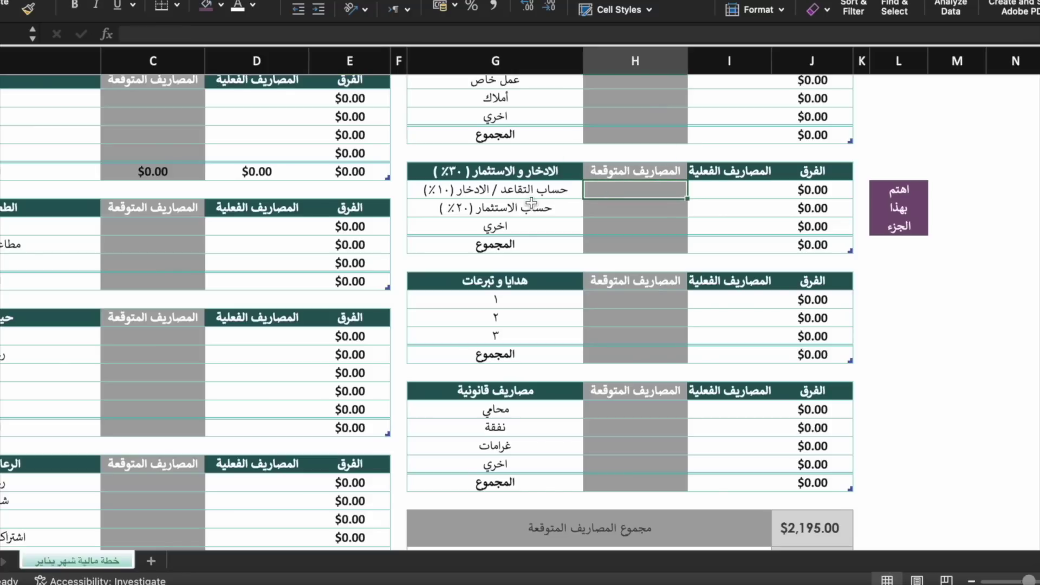
scroll(398, 184, "up", 5)
scroll(398, 184, "left", 3)
scroll(399, 184, "up", 10)
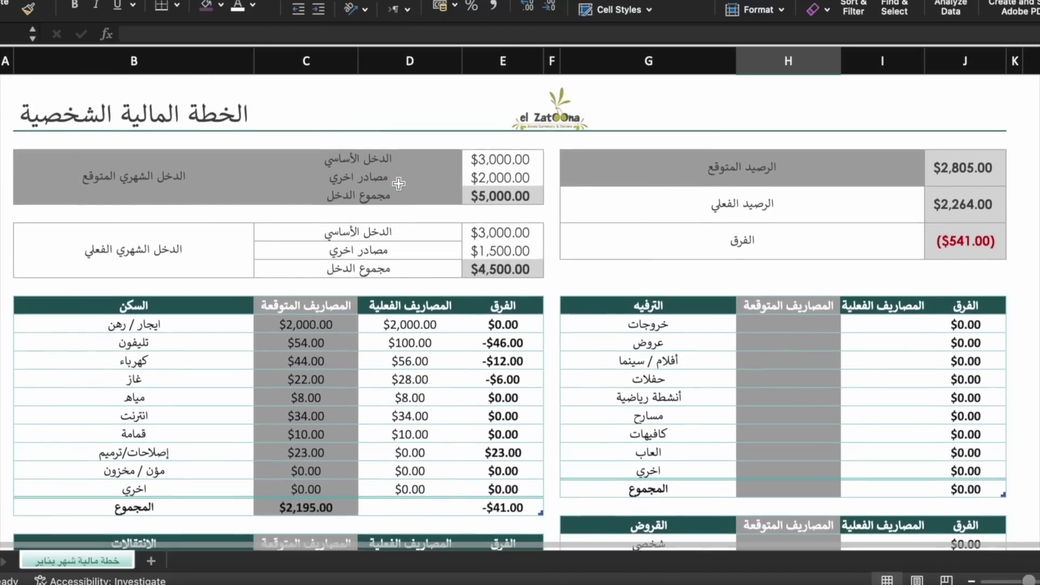
scroll(492, 266, "down", 15)
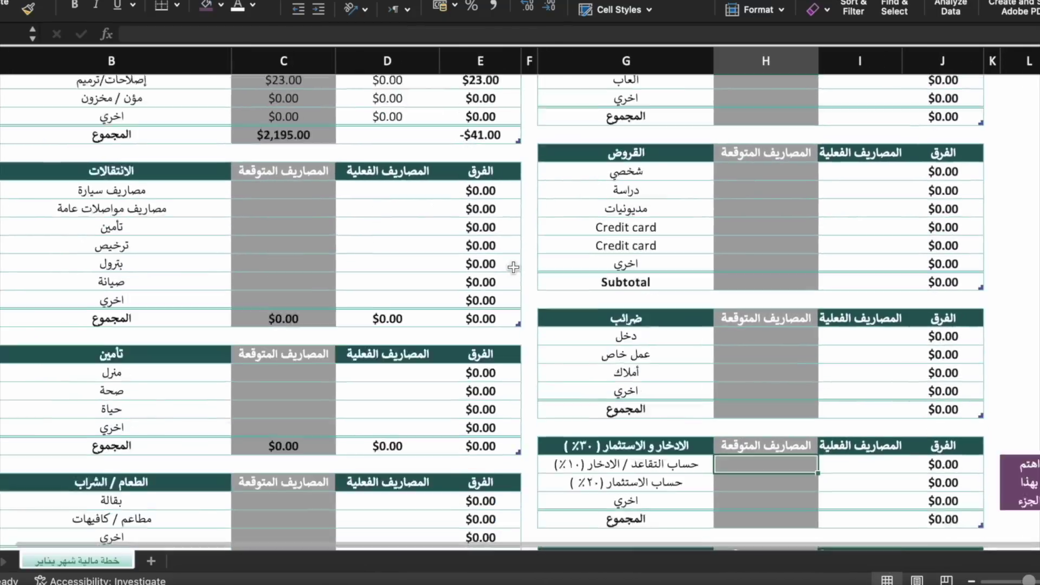
scroll(493, 265, "right", 3)
scroll(667, 288, "down", 3)
scroll(667, 287, "right", 1)
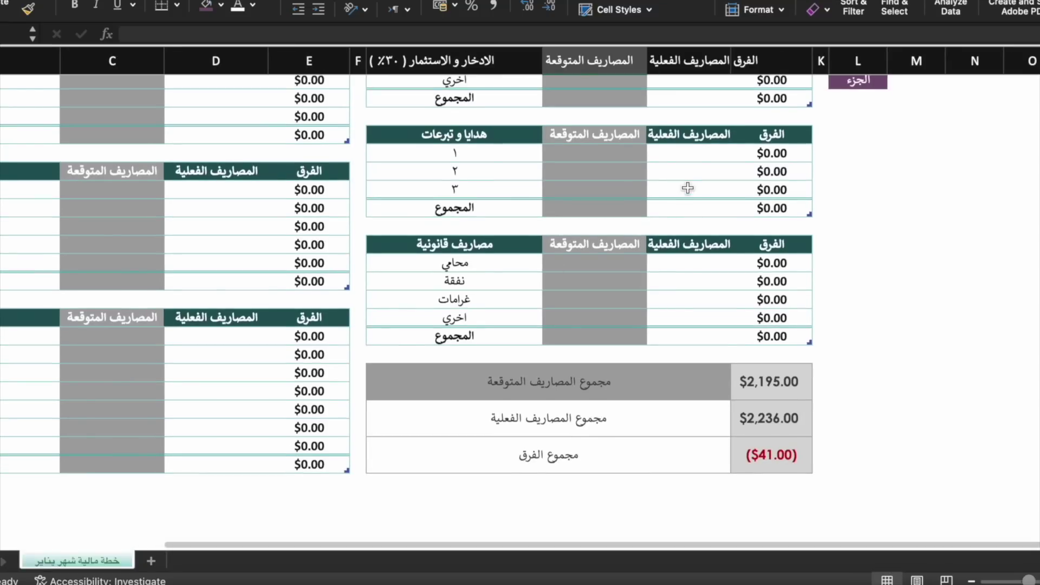
scroll(687, 191, "up", 6)
scroll(687, 190, "right", 1)
left_click(683, 154)
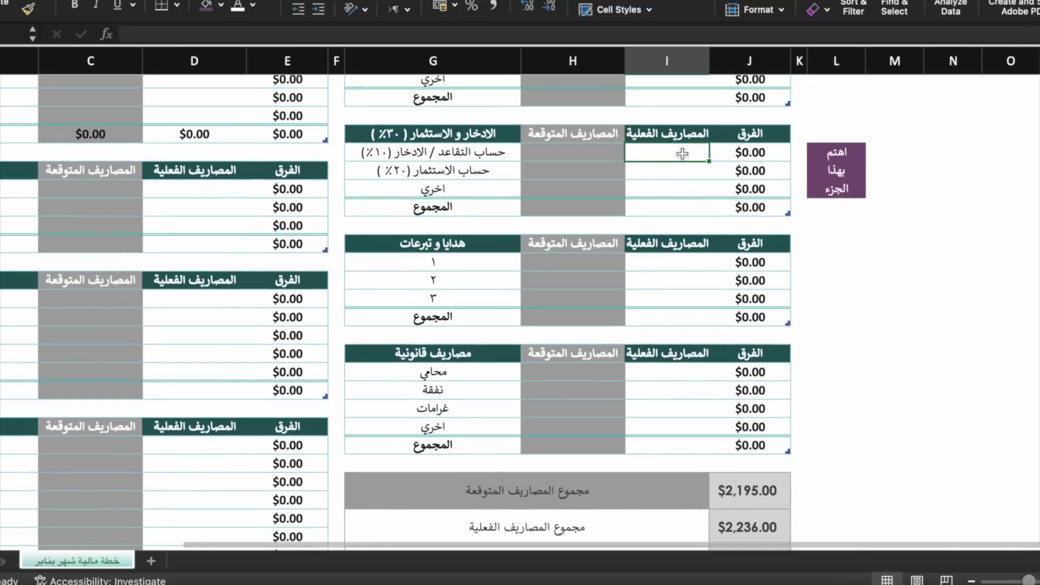
type("450")
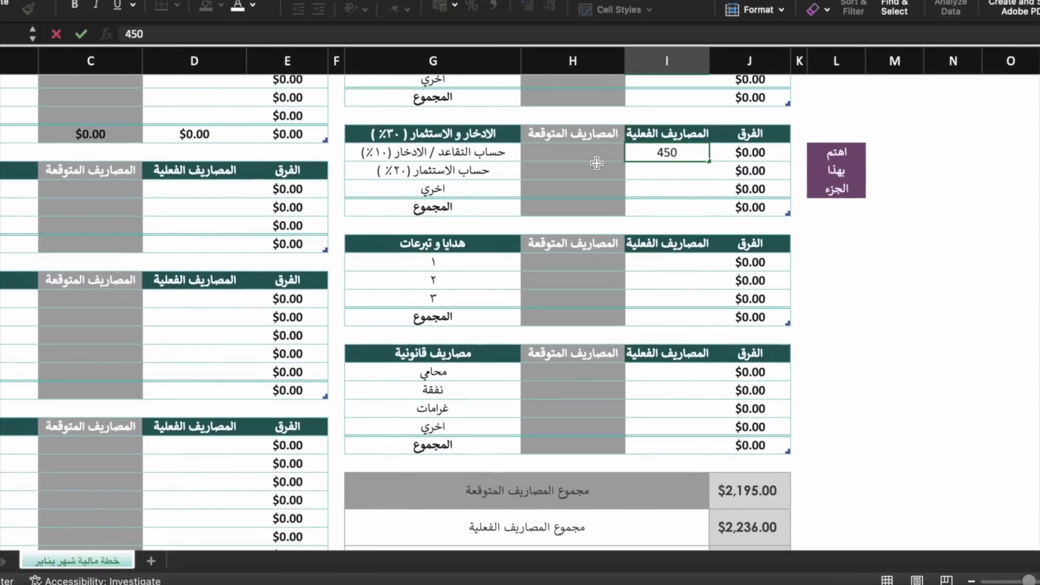
left_click(595, 153)
type("500")
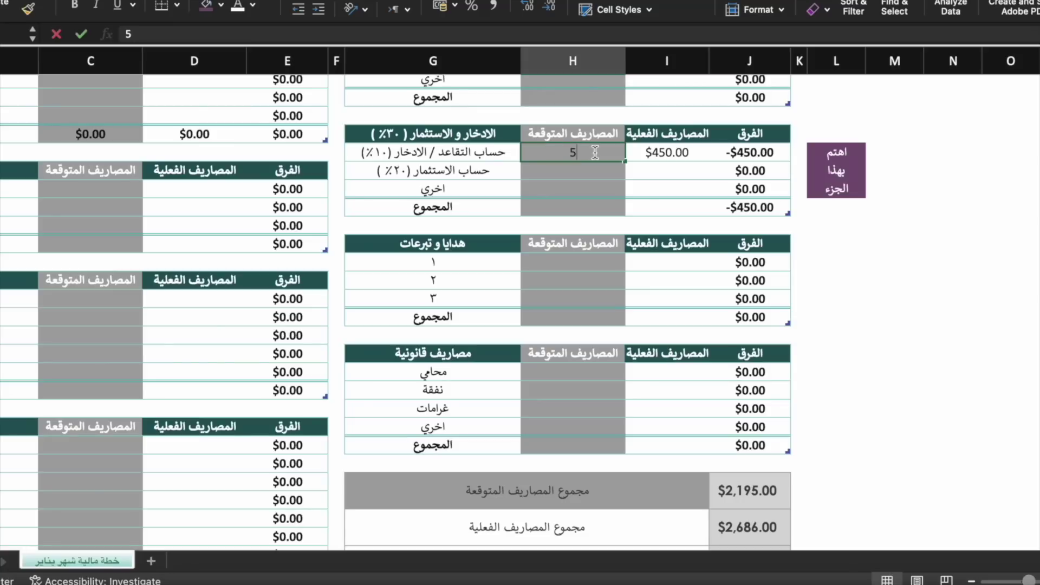
left_click(591, 171)
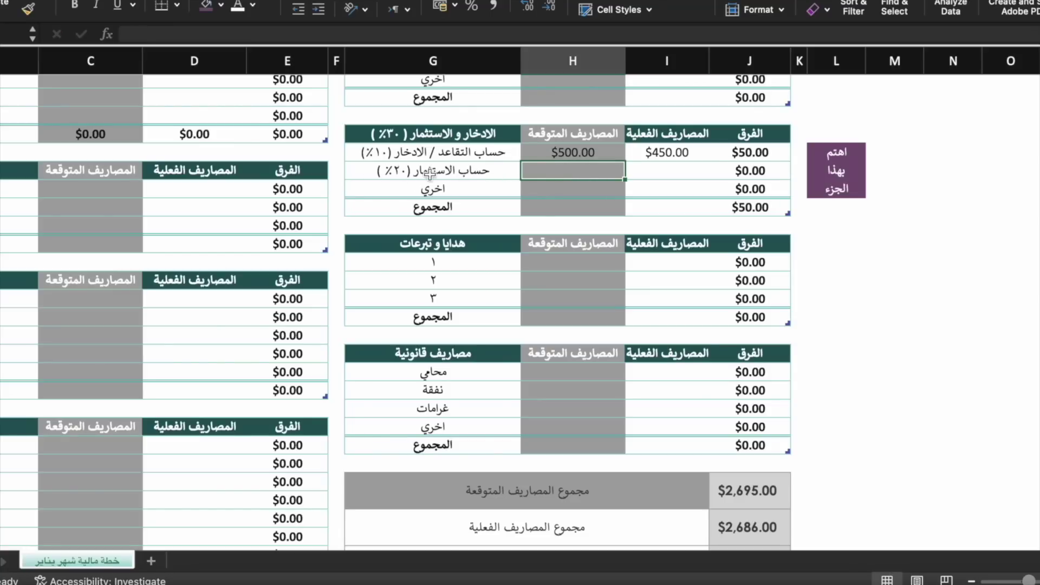
- Set the investment account (حساب الاستثمار) to 900 actual and 1000 expected
scroll(431, 174, "up", 10)
scroll(431, 174, "left", 3)
scroll(431, 174, "down", 2)
scroll(431, 175, "right", 3)
double_click(691, 368)
type("9")
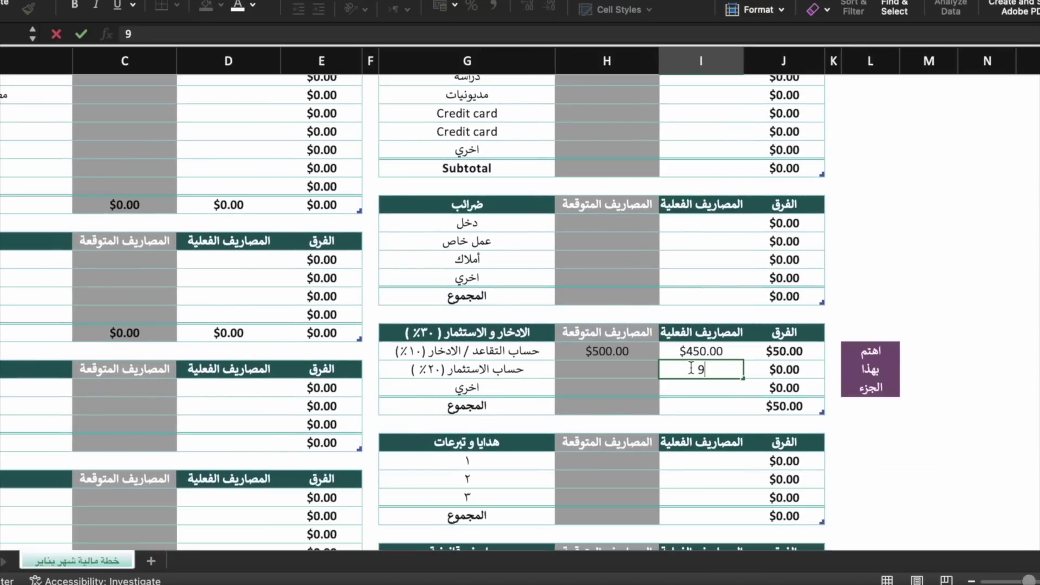
type("00")
left_click(649, 374)
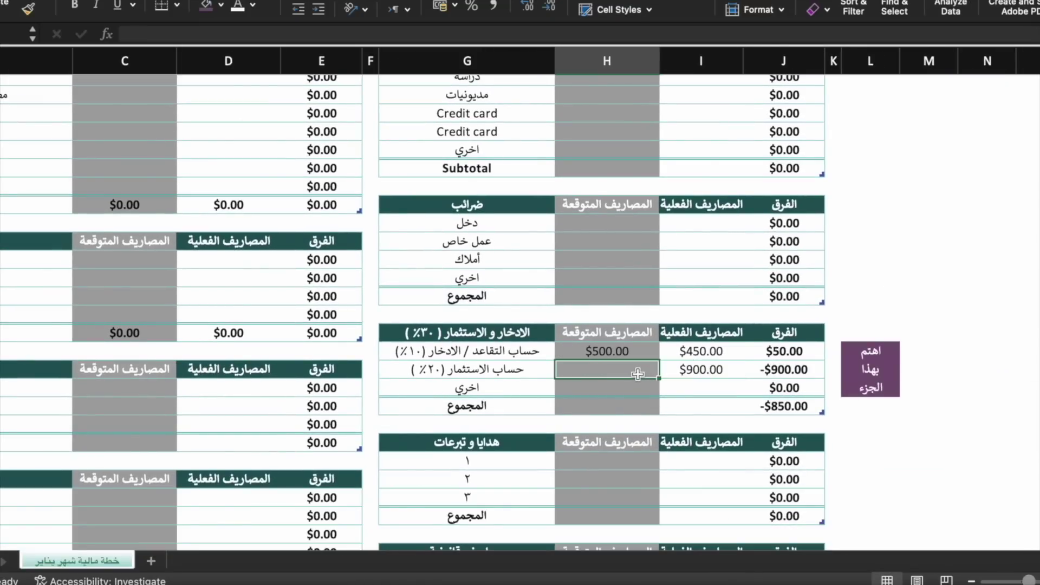
type("1000")
left_click(630, 413)
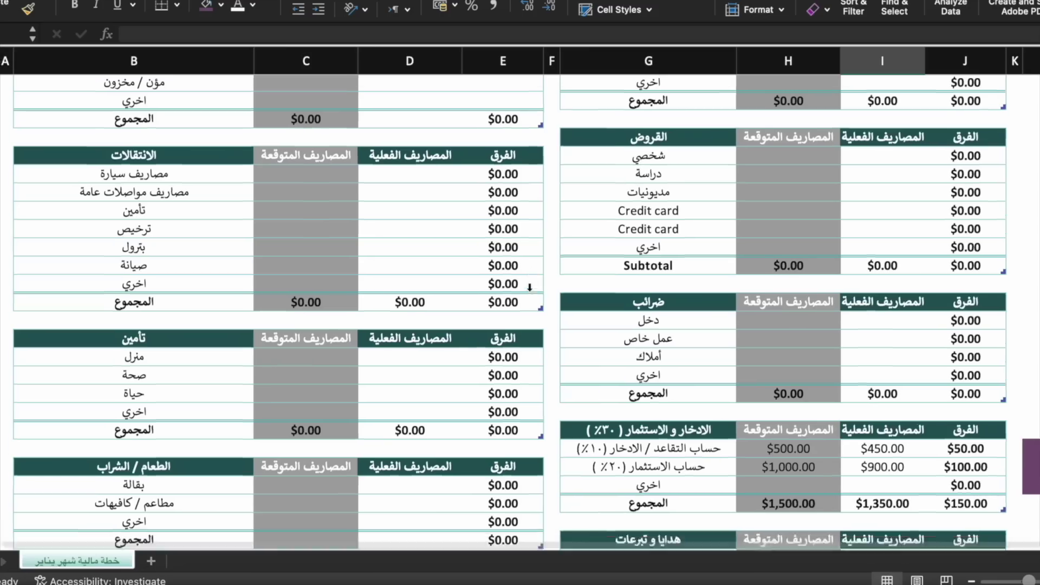
- Examine the savings and investment totals, the expected and actual balances, and the overall expense totals
scroll(542, 284, "down", 3)
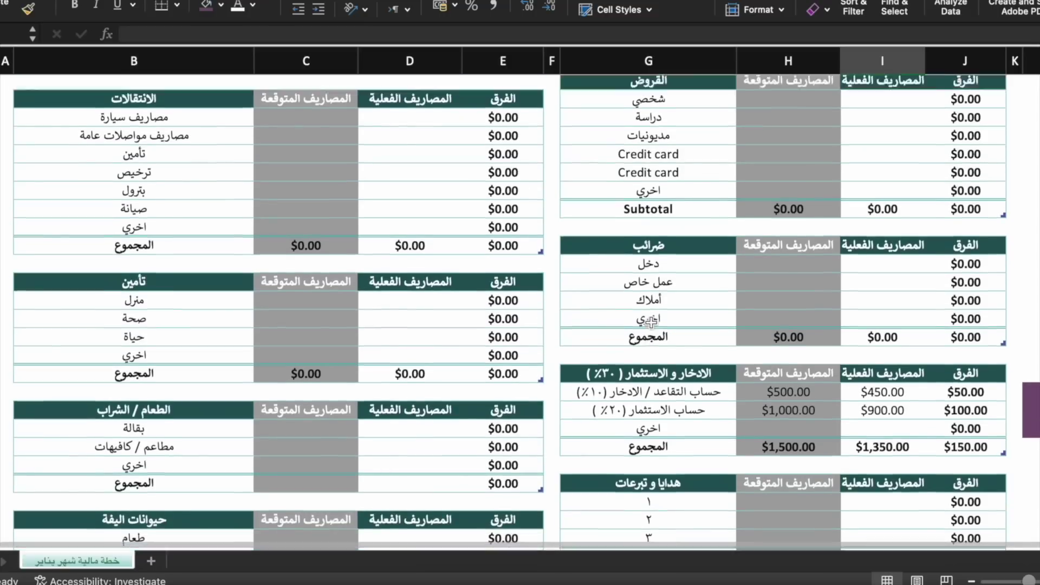
scroll(390, 290, "up", 8)
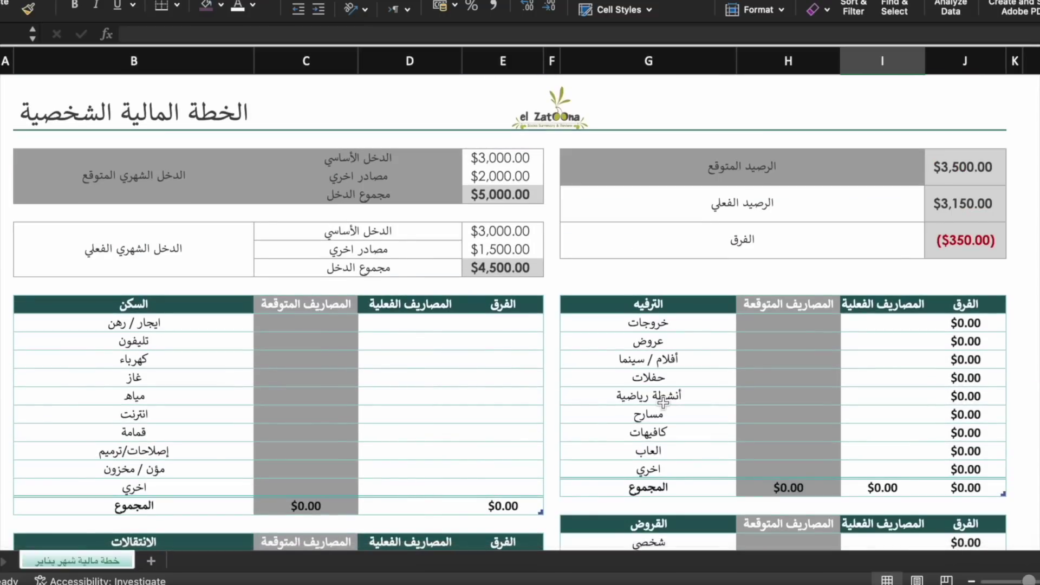
scroll(663, 402, "down", 1)
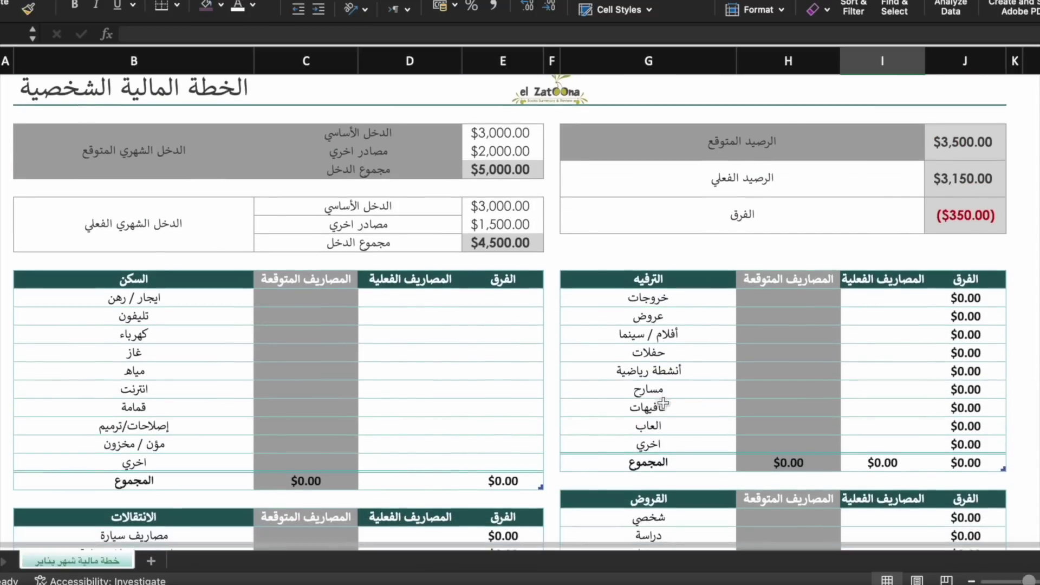
scroll(428, 234, "down", 10)
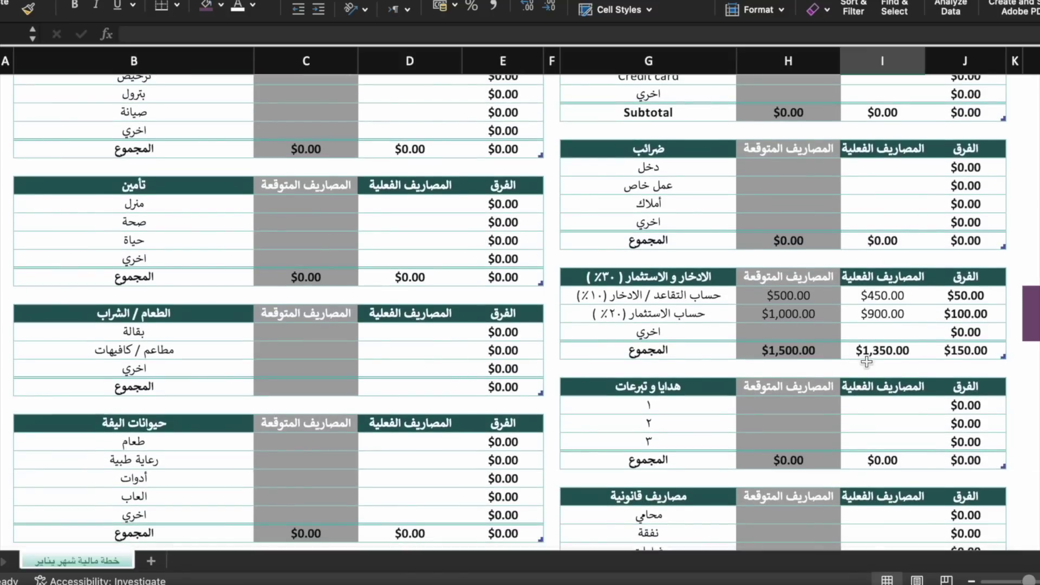
scroll(878, 352, "down", 12)
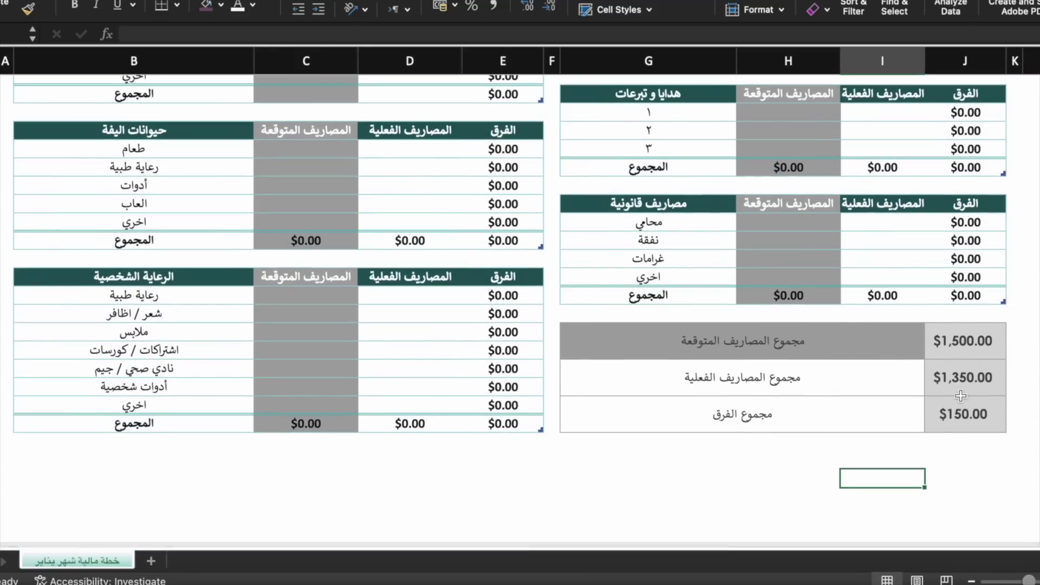
scroll(1014, 378, "up", 8)
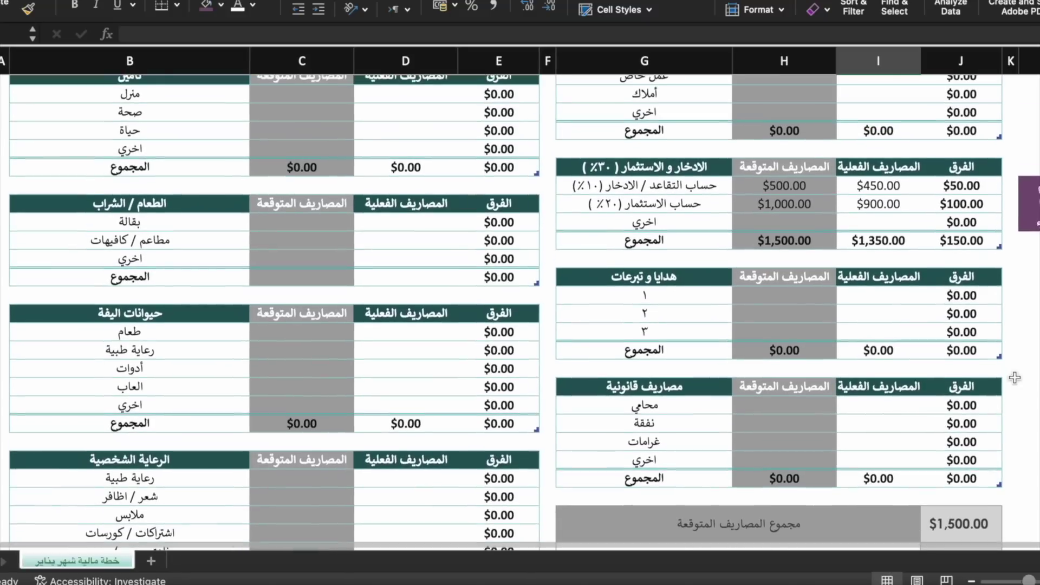
scroll(995, 323, "up", 3)
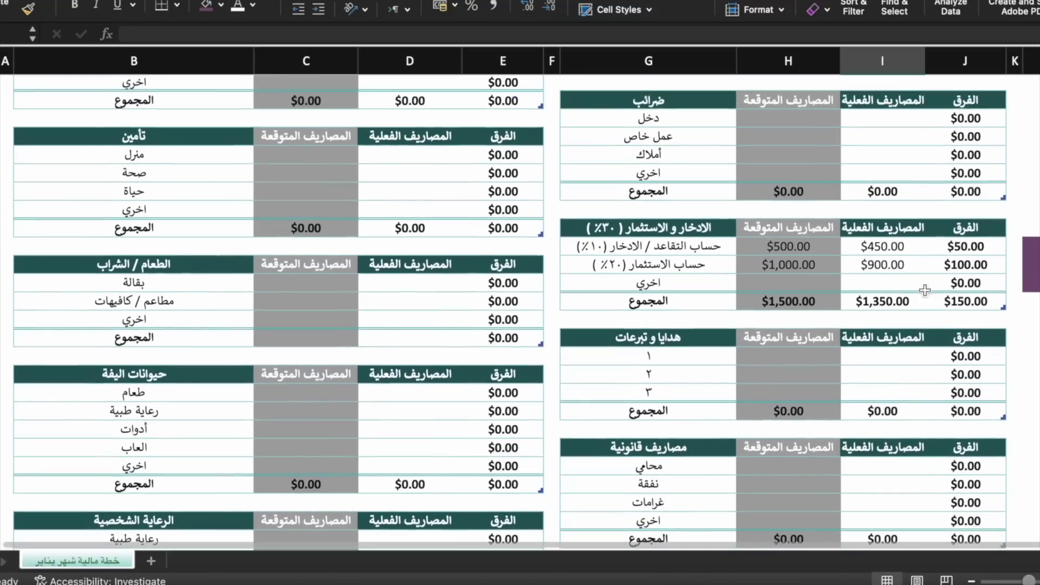
scroll(1015, 365, "down", 14)
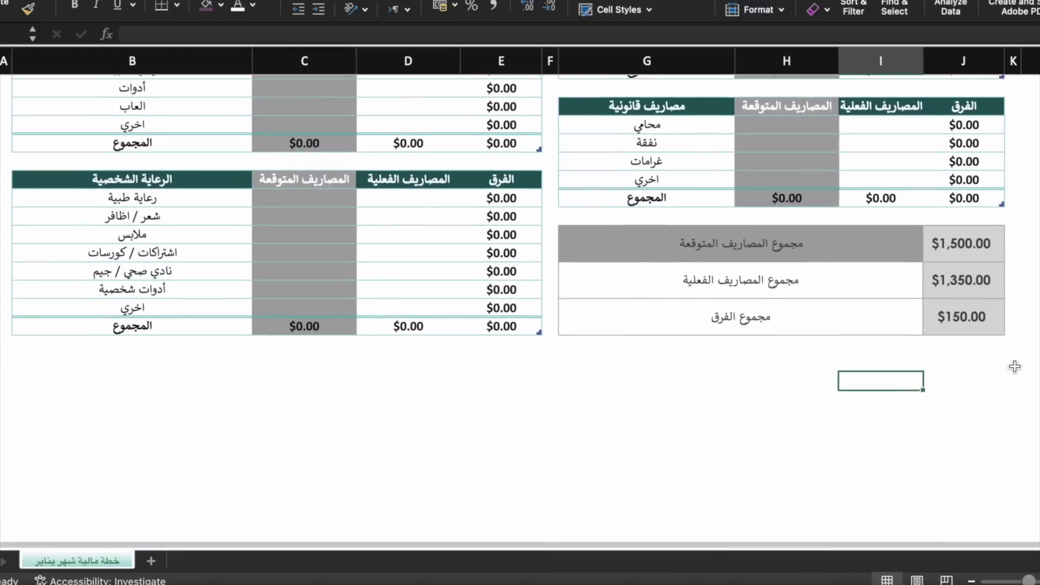
- In the housing table (السكن), set rent/mortgage (ايجار / رهن) to 3000 expected and 3200 actual
scroll(1010, 357, "up", 20)
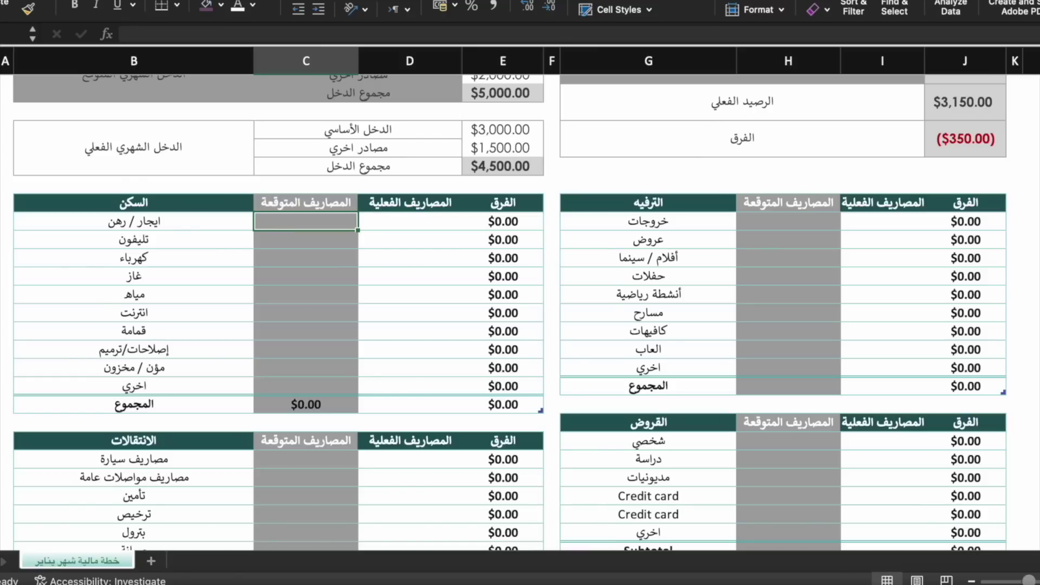
type("3000")
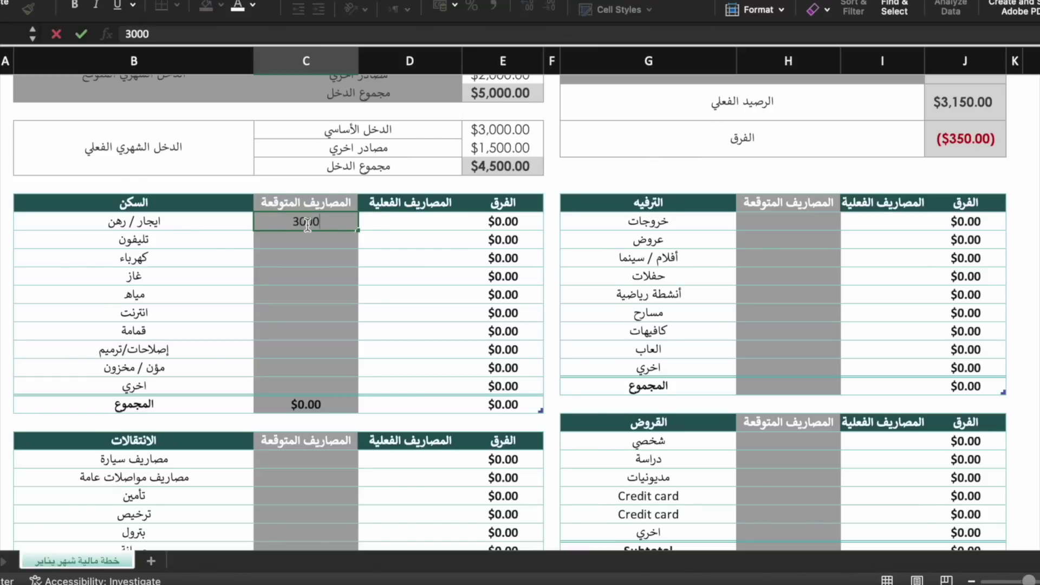
left_click(385, 229)
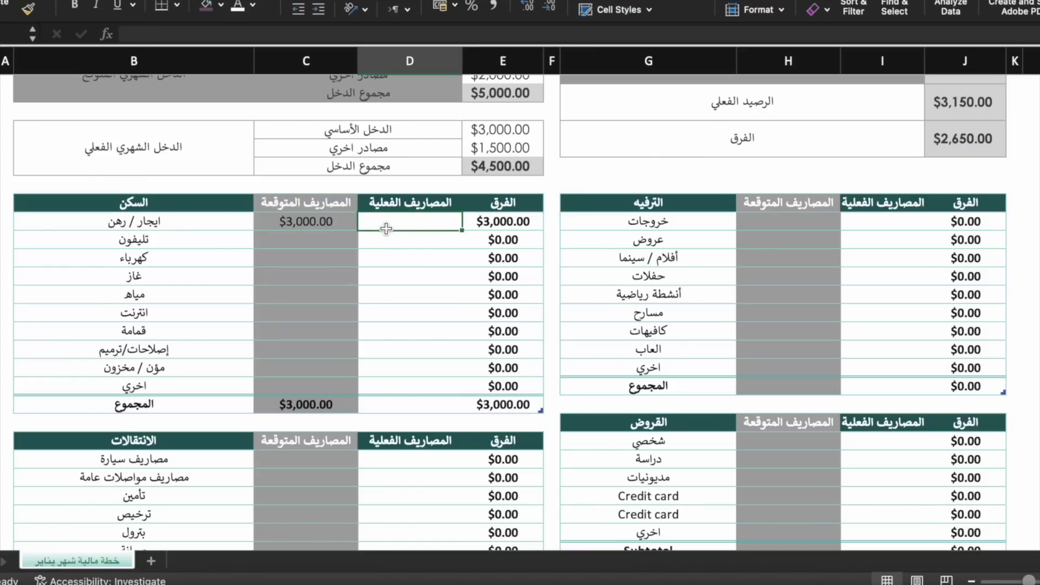
type("3200")
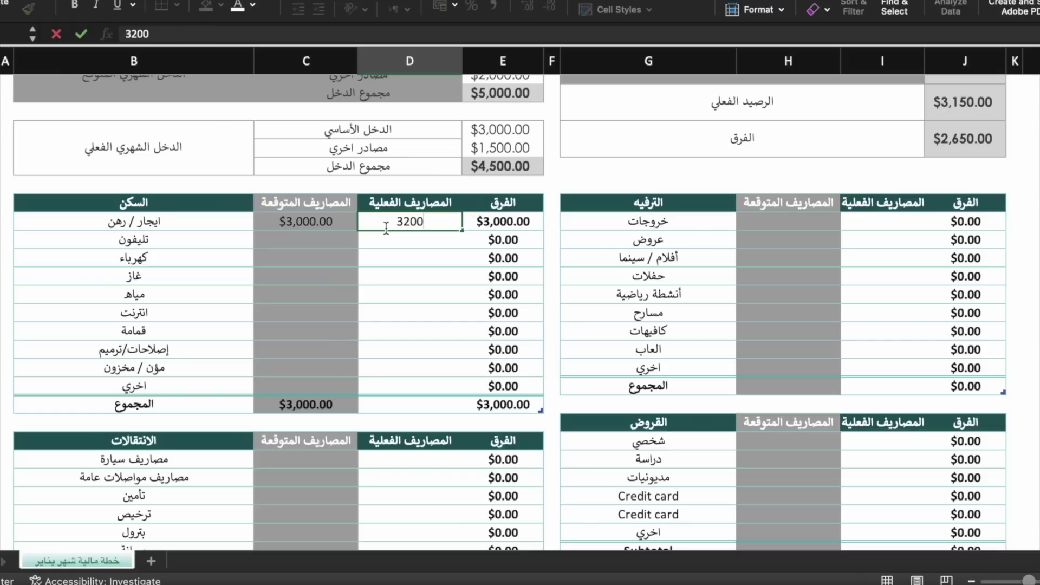
left_click(406, 264)
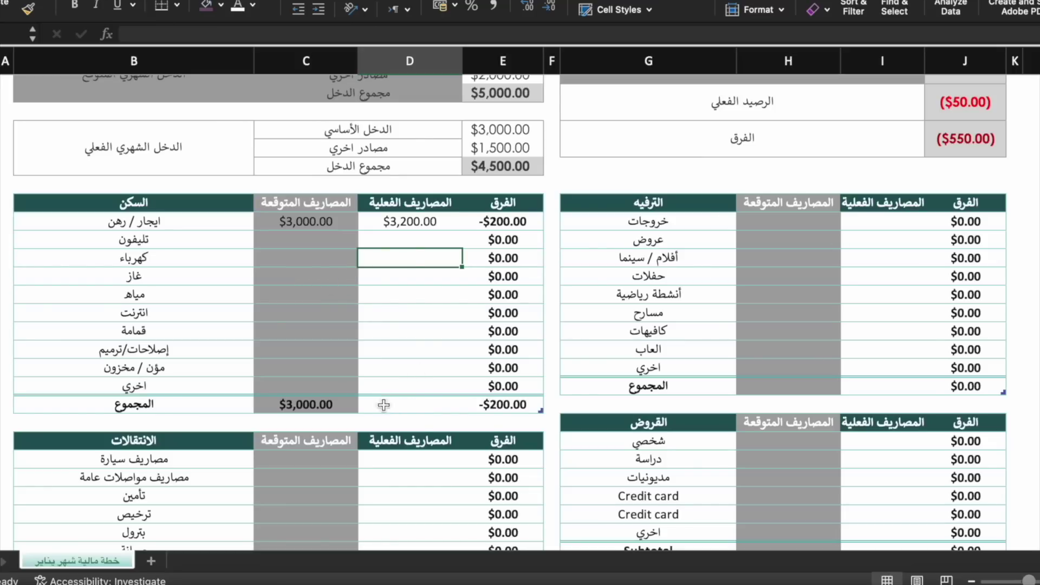
- Set the housing table's total row to use Sum for the actual expenses column (المصاريف الفعلية)
left_click(408, 406)
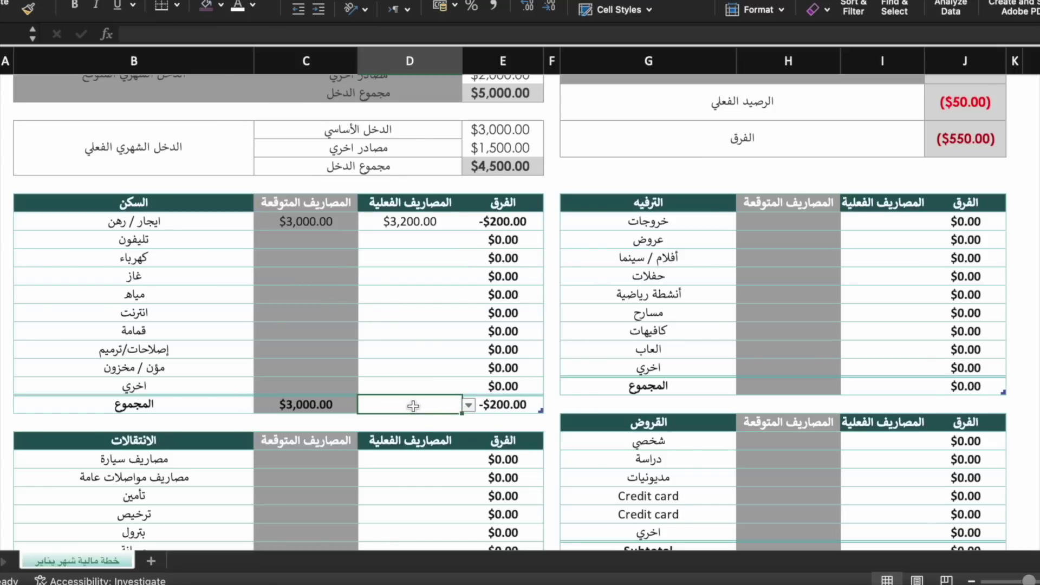
left_click(469, 407)
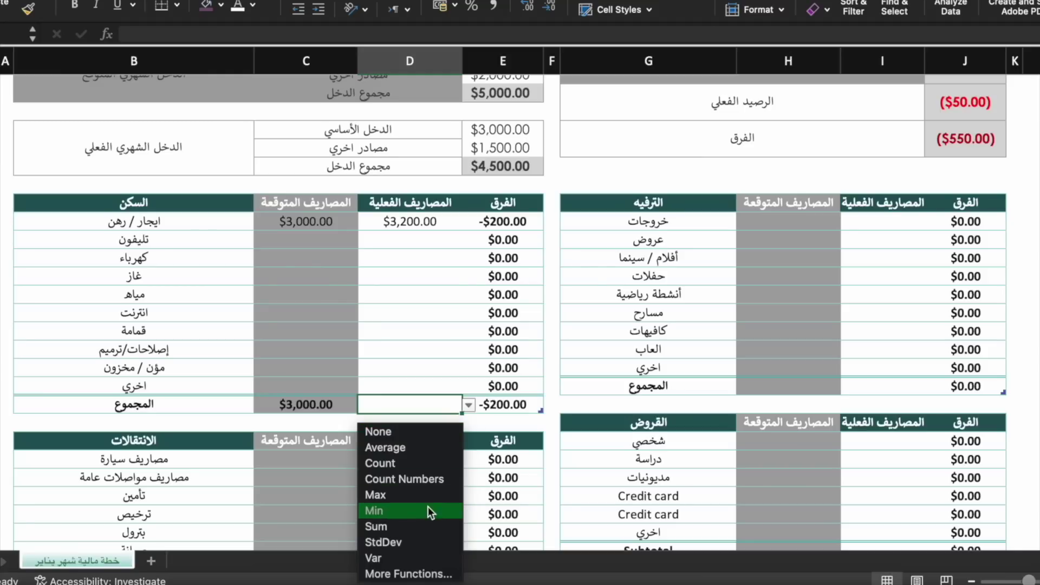
left_click(417, 525)
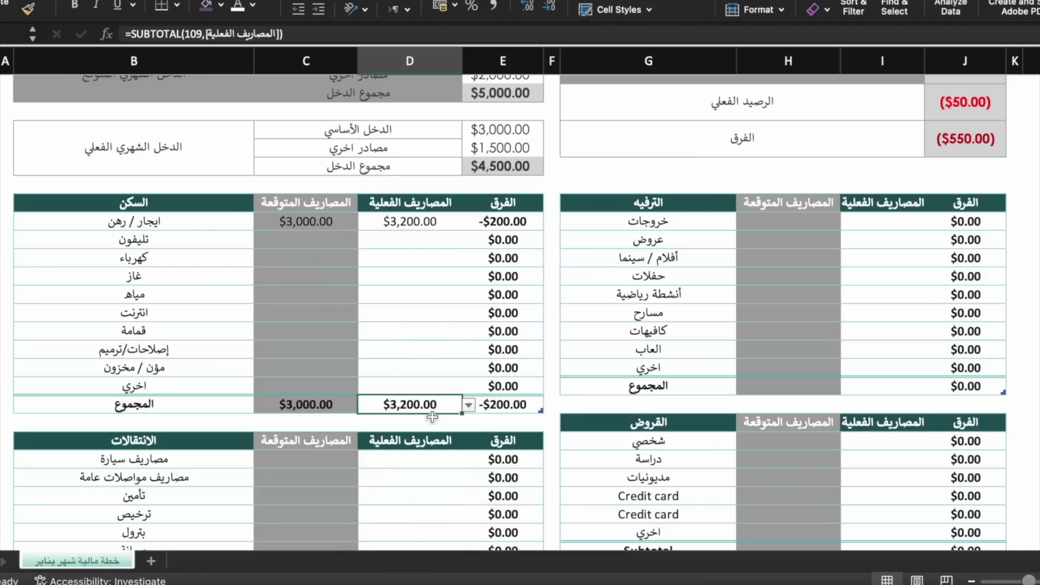
left_click(469, 405)
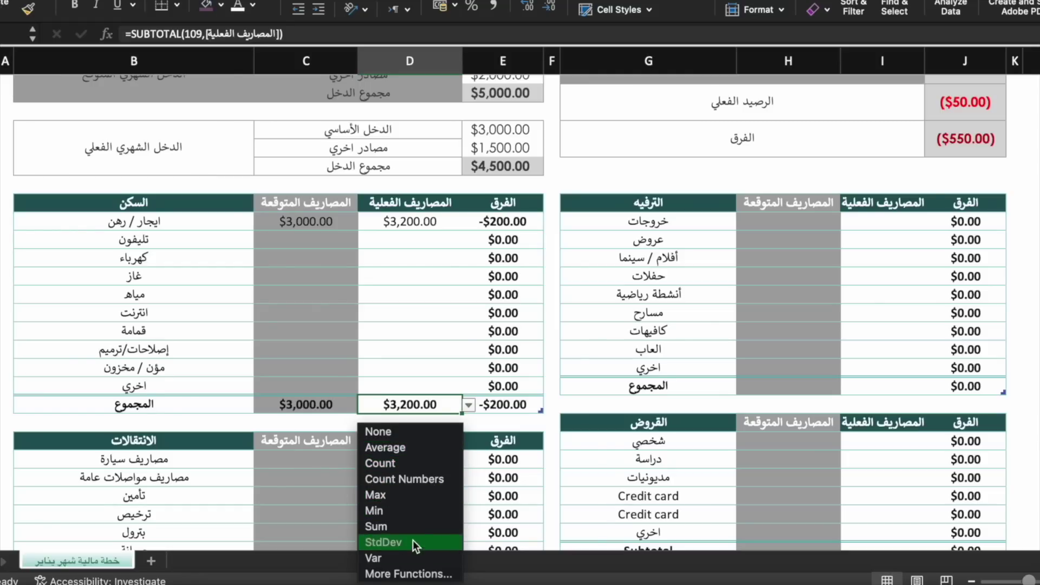
left_click(332, 428)
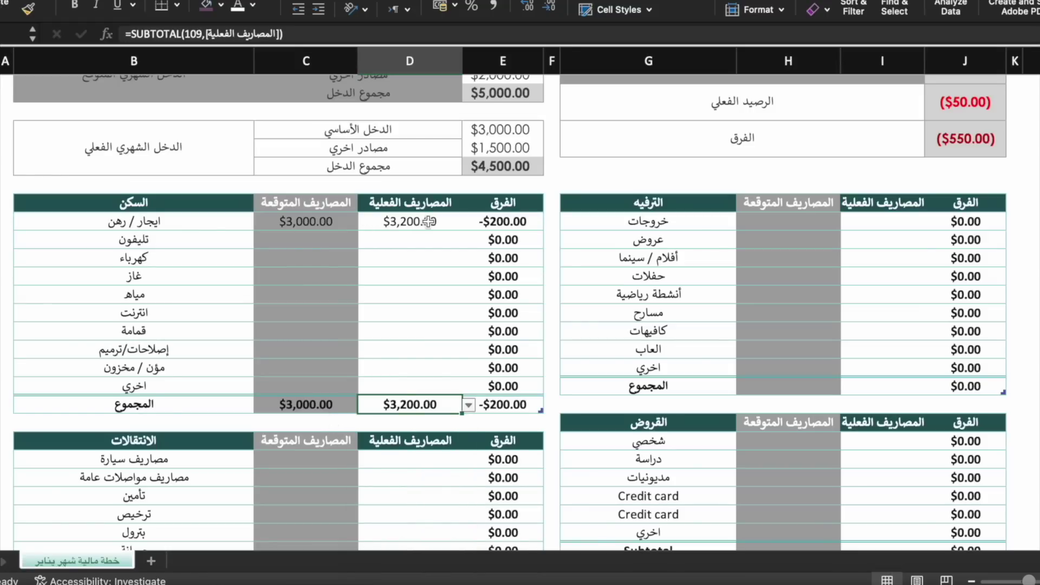
- Set the housing table's telephone expense (تليفون) to 500 expected and 600 actual
left_click(395, 224)
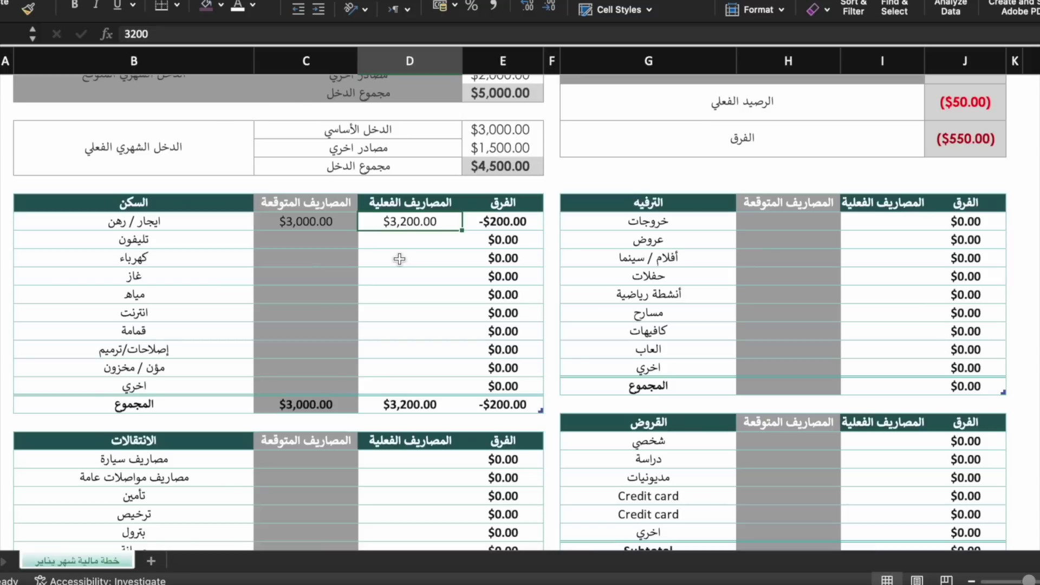
key("Return")
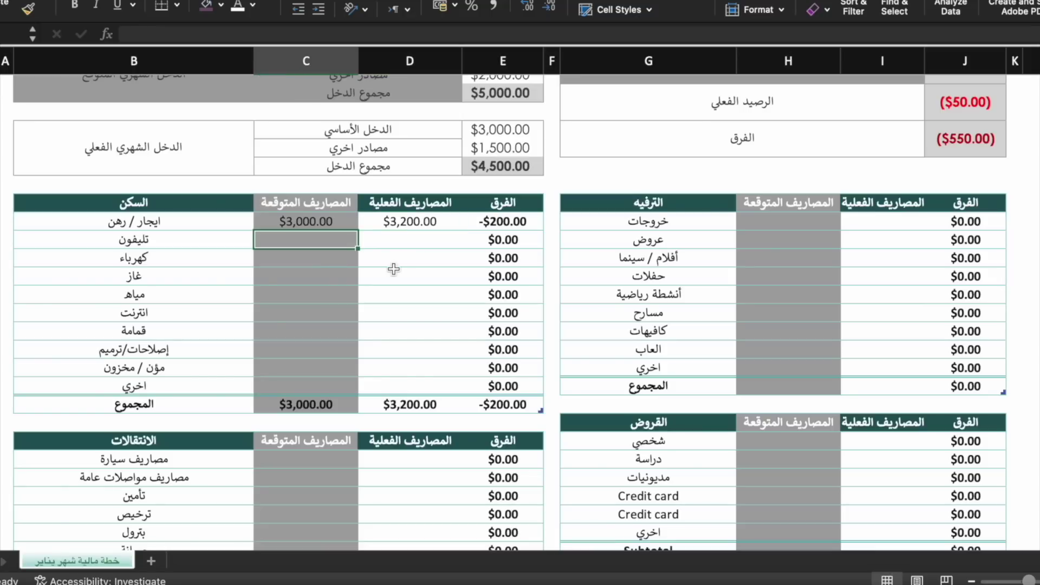
type("500")
left_click(420, 240)
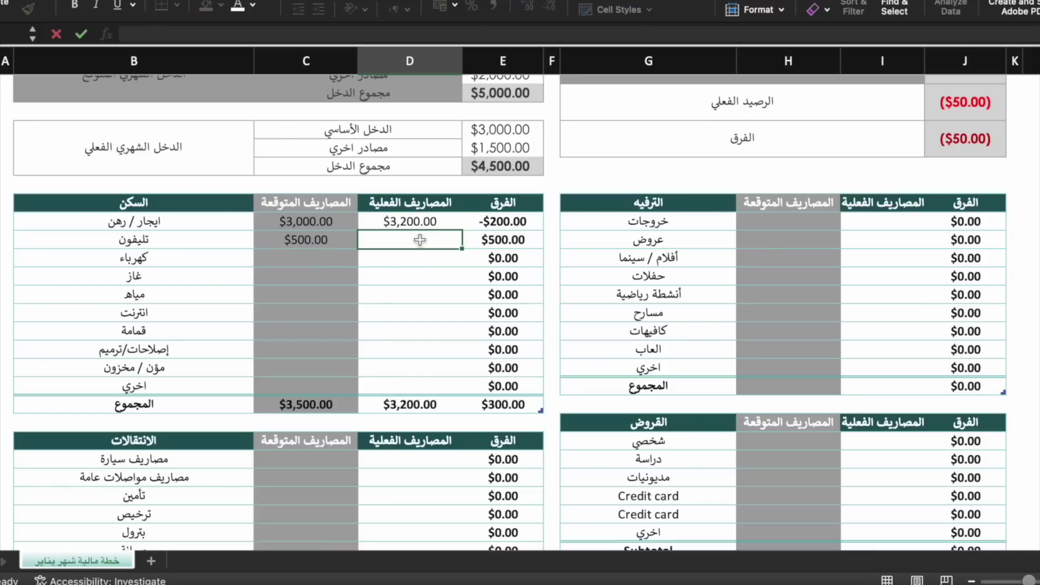
type("600")
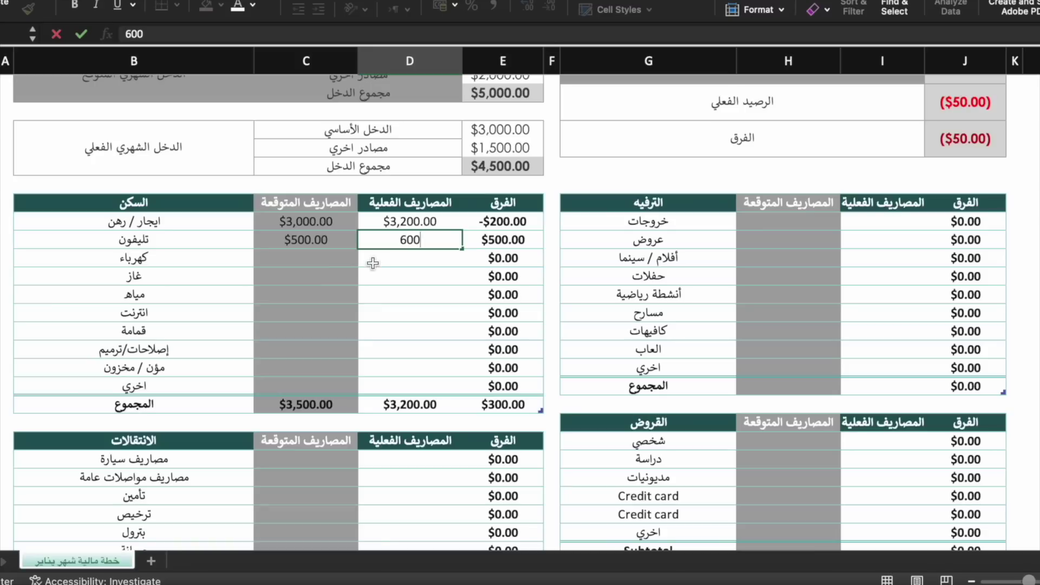
- Set the housing table's electricity expense (كهرباء) to 400 for both expected and actual
left_click(336, 258)
type("400")
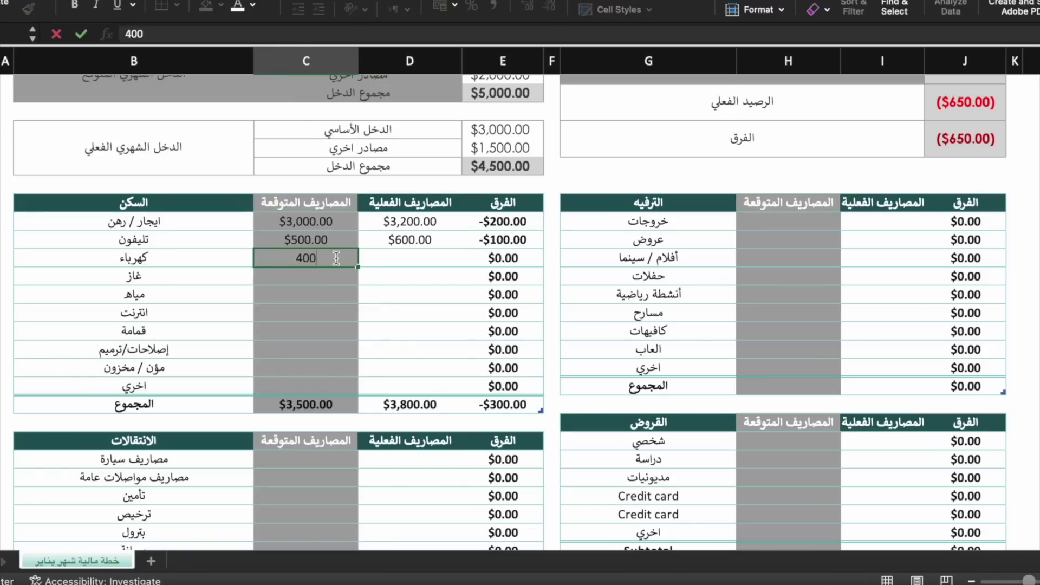
left_click(388, 258)
type("400")
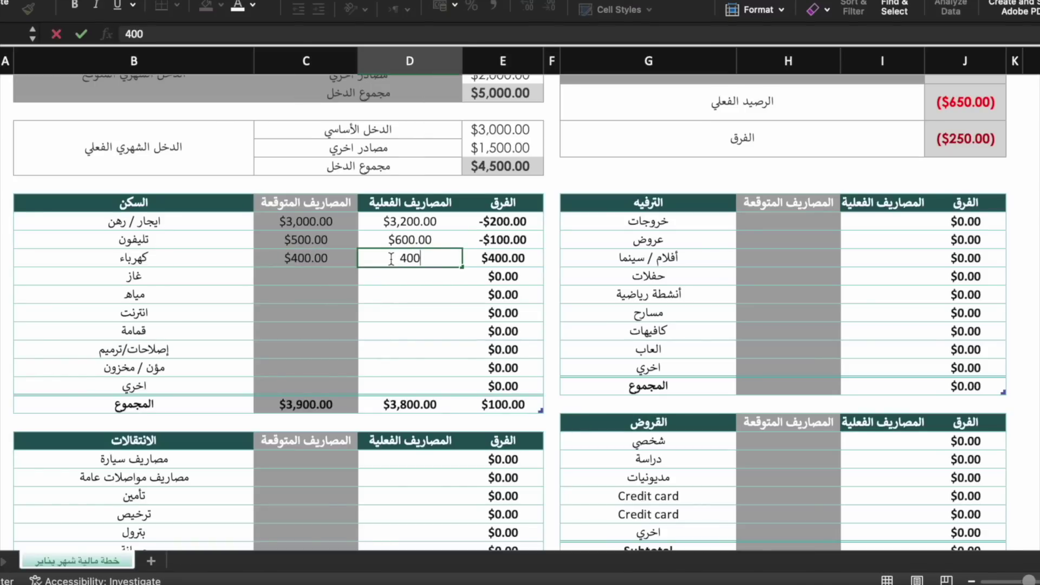
- Commit the actual electricity (كهرباء) expense, and check the actual housing expenses against the plan's overall actual expenses total (مجموع المصاريف الفعلية)
left_click(411, 280)
left_click_drag(416, 223, 416, 258)
scroll(789, 233, "down", 10)
scroll(789, 233, "right", 1)
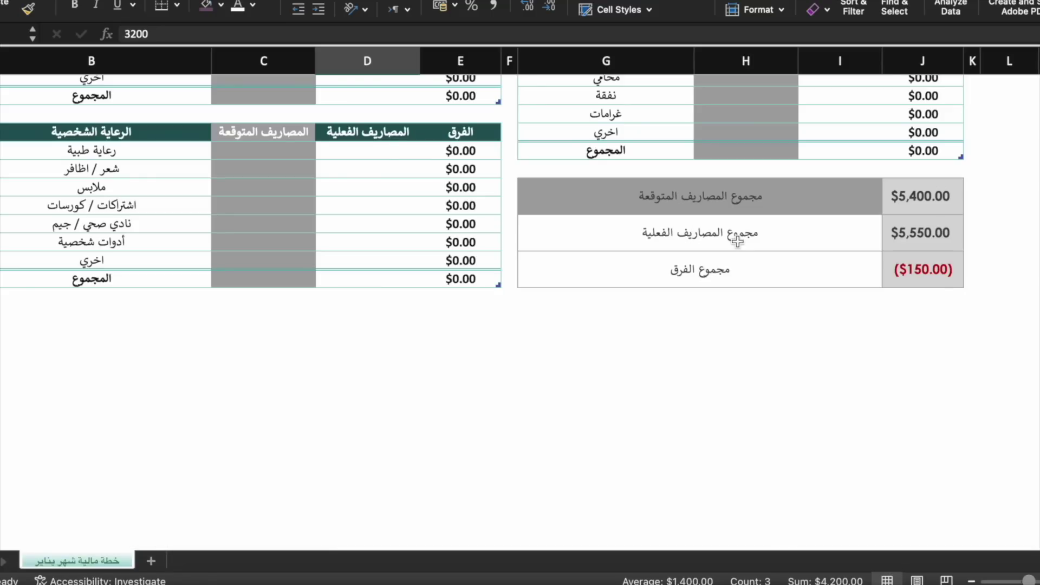
left_click(925, 243)
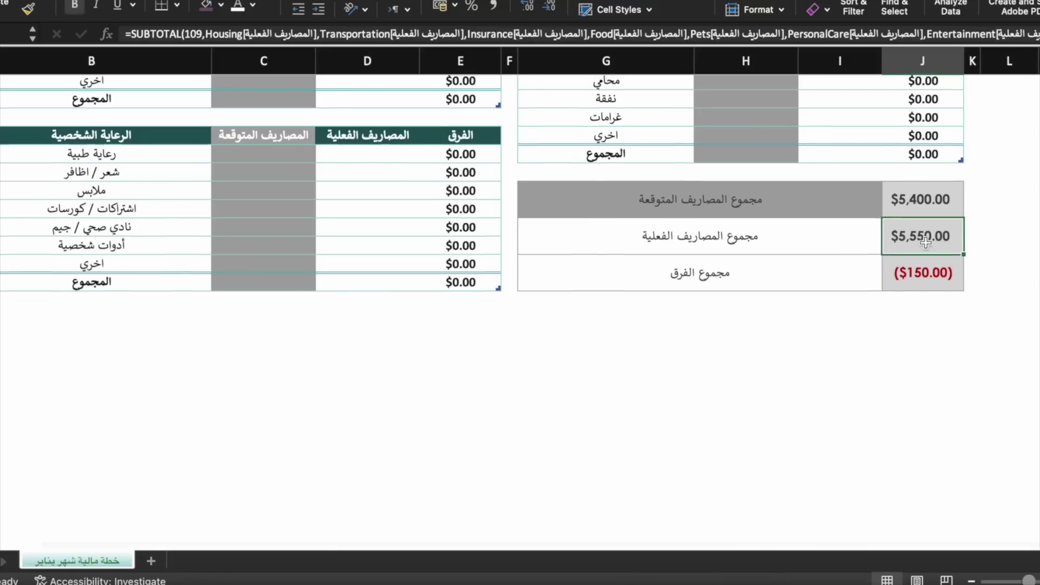
- Examine the expected balance (الرصيد المتوقع) and actual balance (الرصيد الفعلي) formulas alongside the income and housing figures
scroll(925, 243, "up", 15)
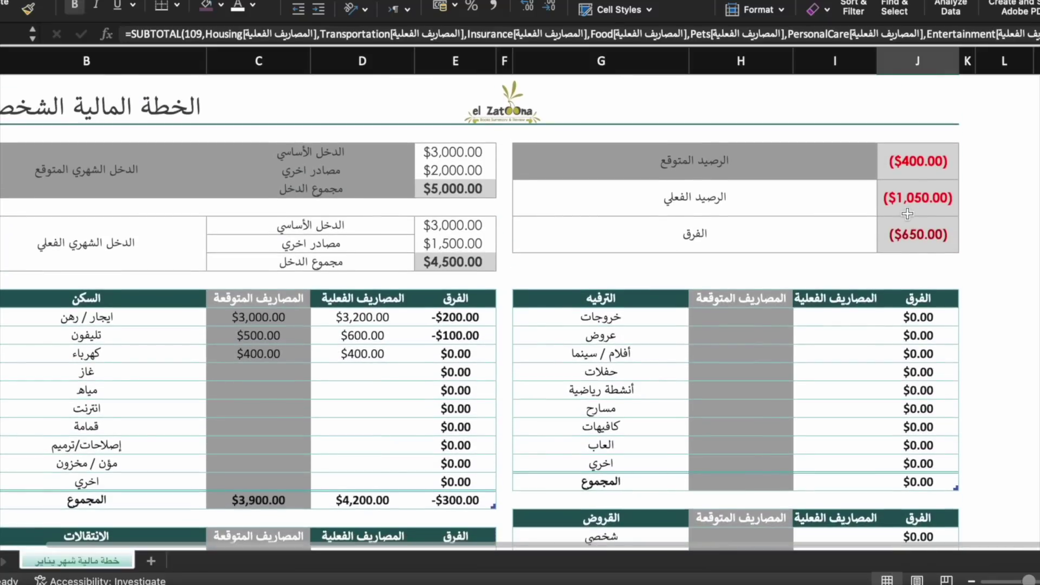
left_click(911, 164)
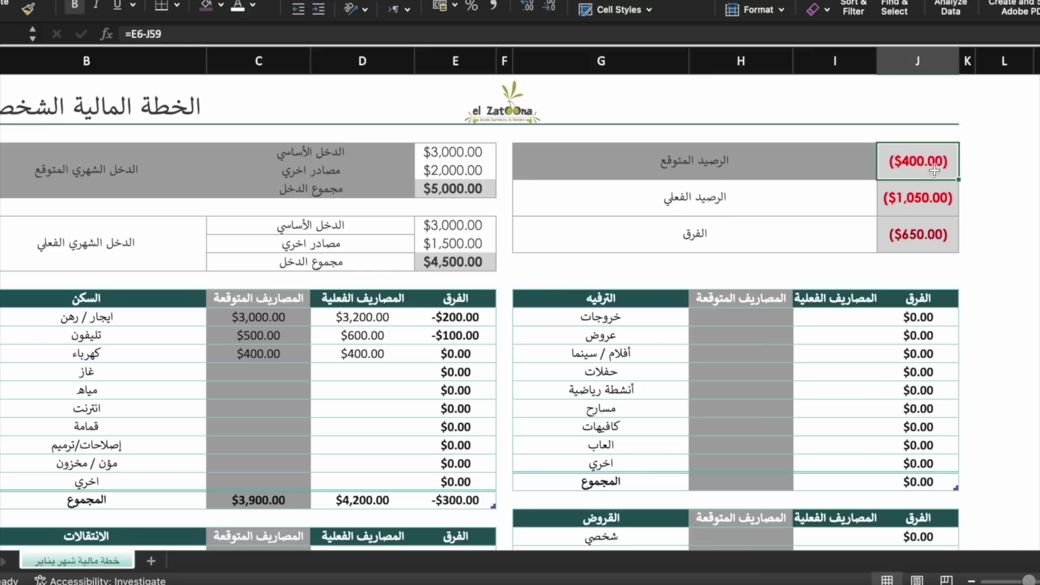
left_click(918, 205)
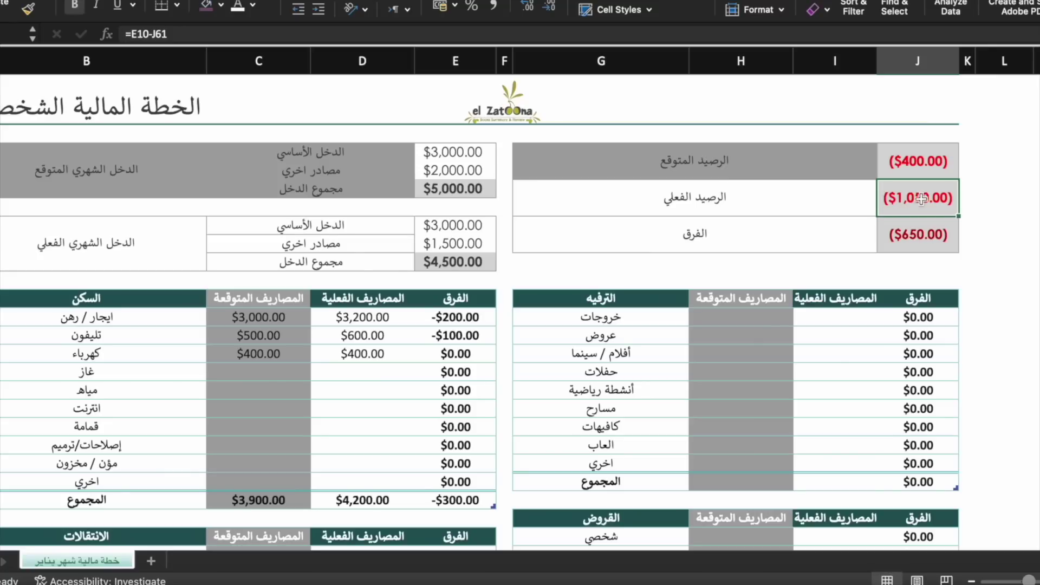
scroll(992, 225, "down", 1)
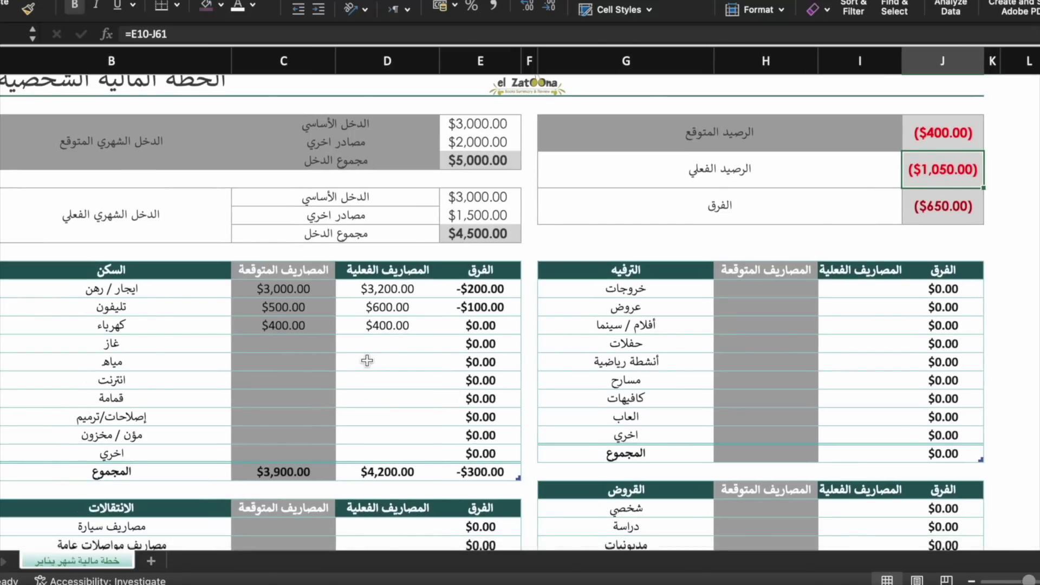
scroll(368, 361, "down", 1)
scroll(367, 361, "left", 1)
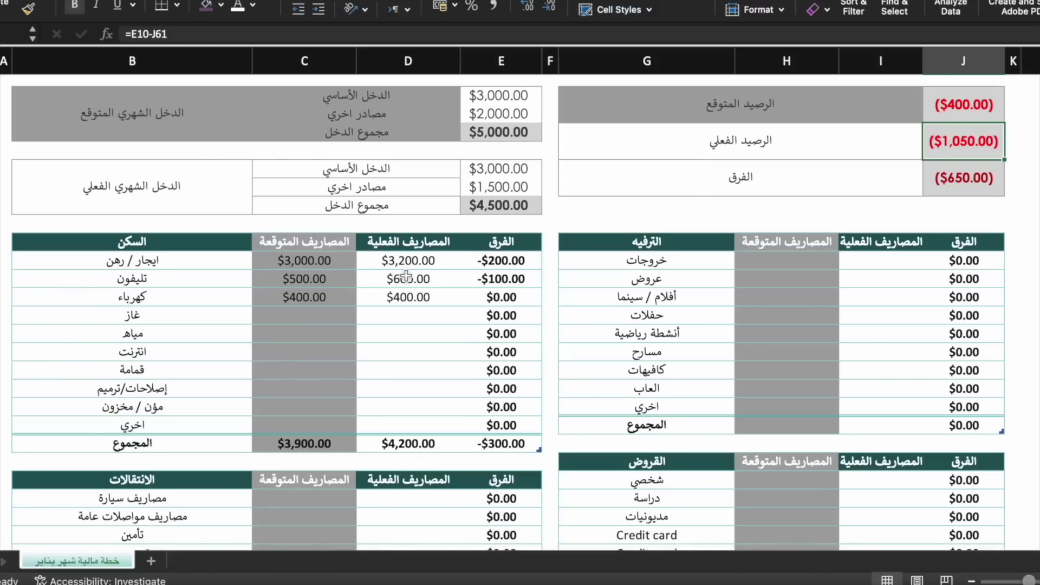
scroll(365, 295, "up", 3)
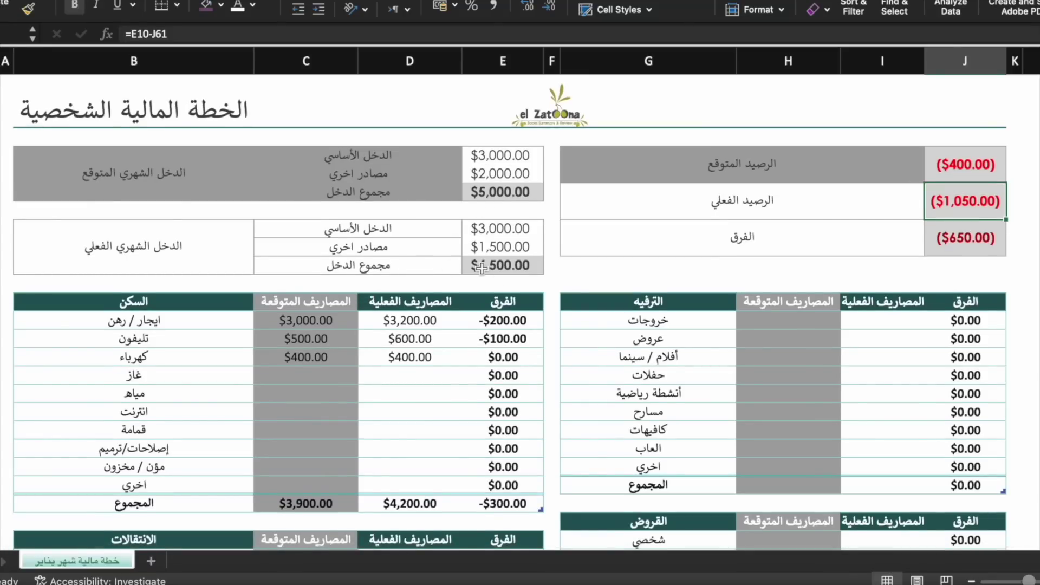
- Review the items in the transportation, insurance, food and drink, pets and personal care (الرعاية الشخصية) expense tables
scroll(481, 268, "down", 15)
scroll(542, 304, "right", 1)
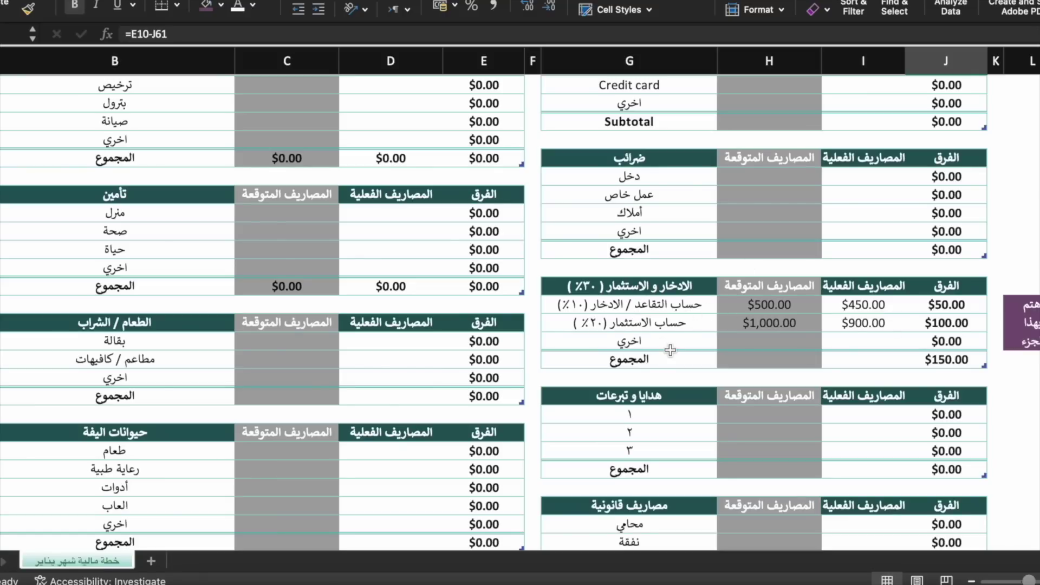
scroll(671, 350, "up", 5)
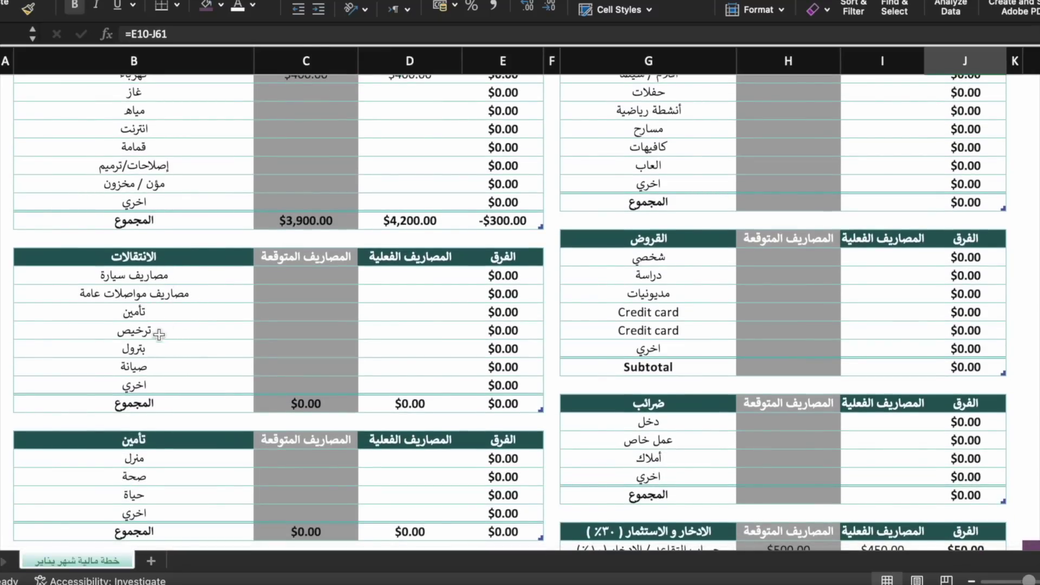
scroll(164, 352, "down", 4)
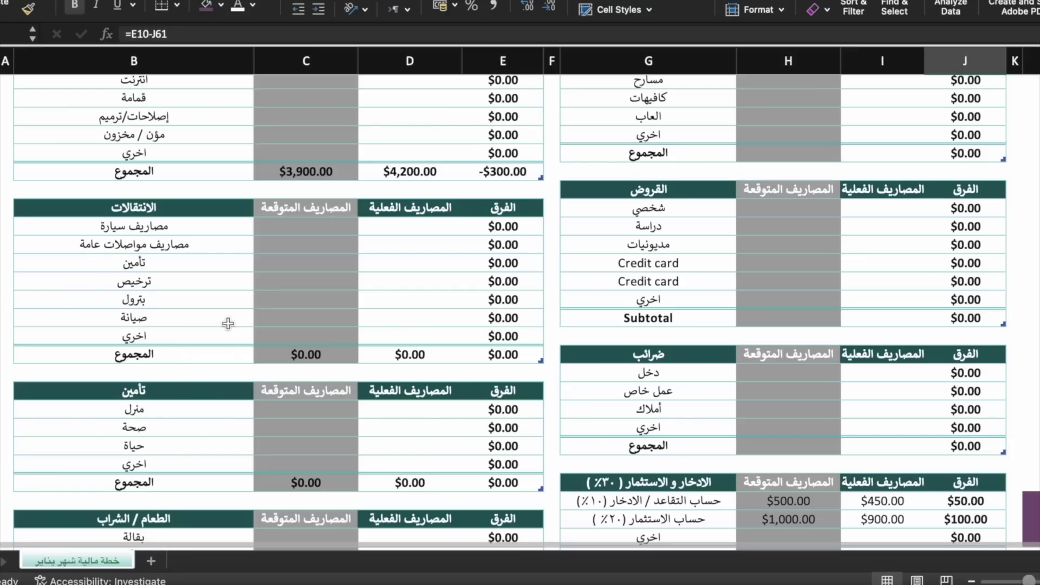
scroll(228, 323, "down", 3)
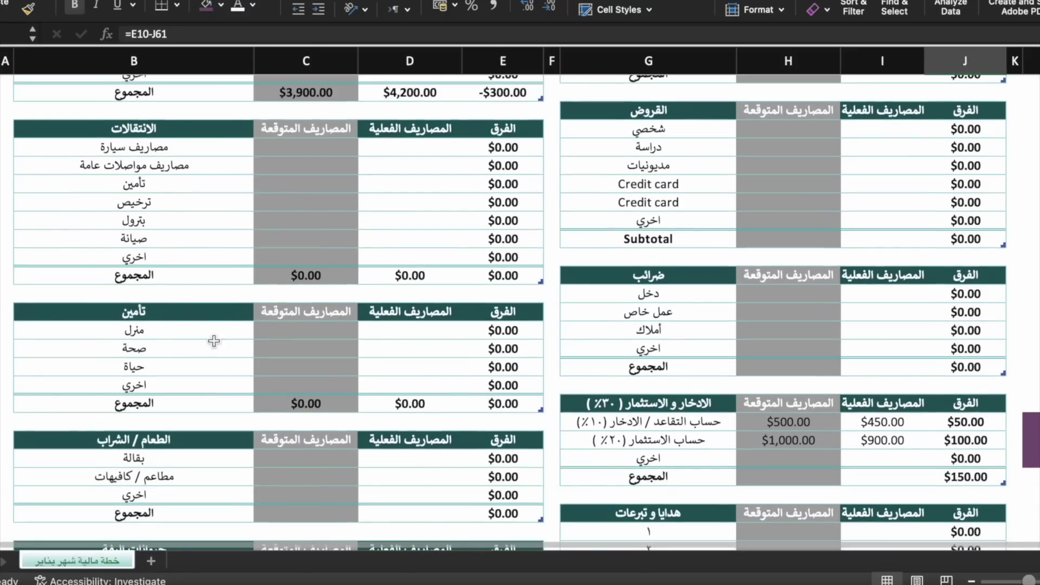
scroll(170, 390, "down", 6)
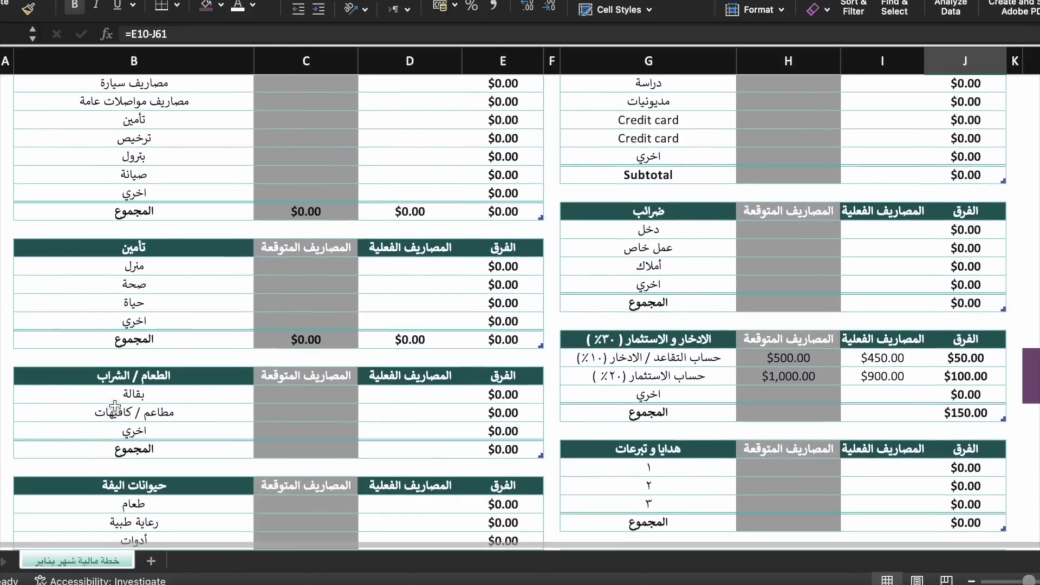
scroll(141, 436, "down", 10)
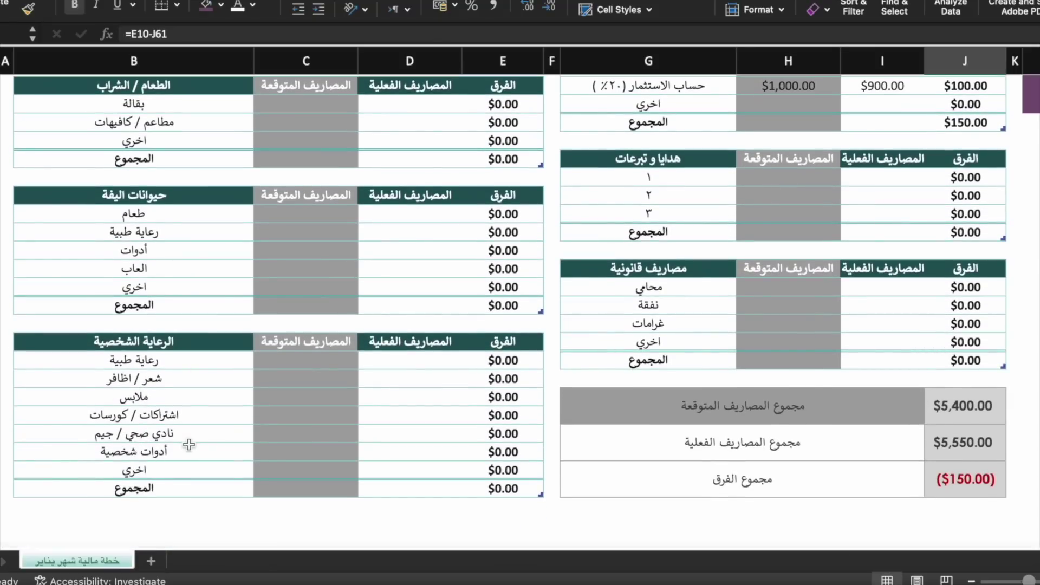
left_click(152, 416)
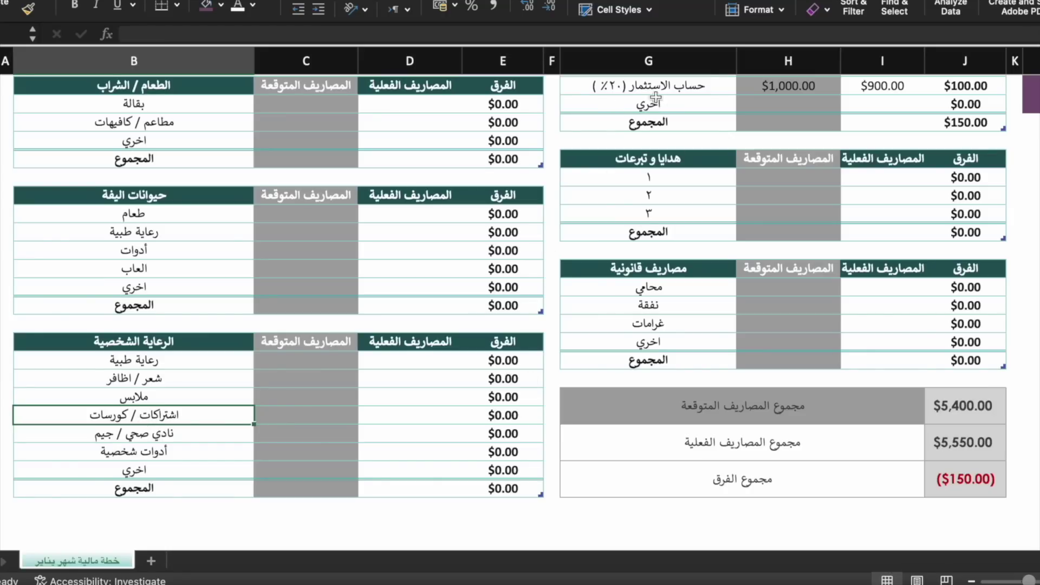
- Review the entertainment, loans, taxes, savings, gifts and legal expense tables, plus the overall expense totals
scroll(536, 297, "up", 10)
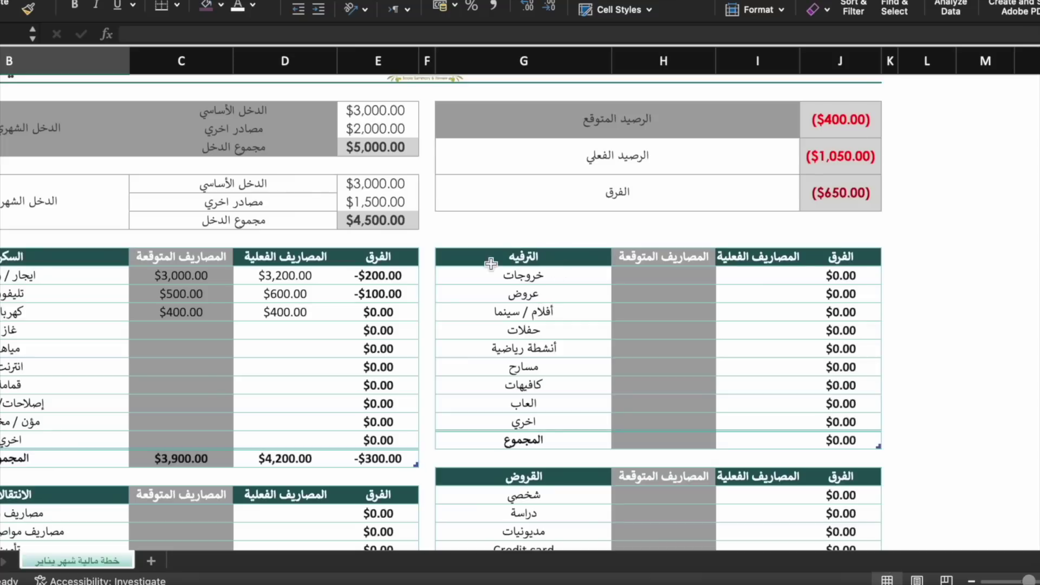
scroll(515, 340, "down", 3)
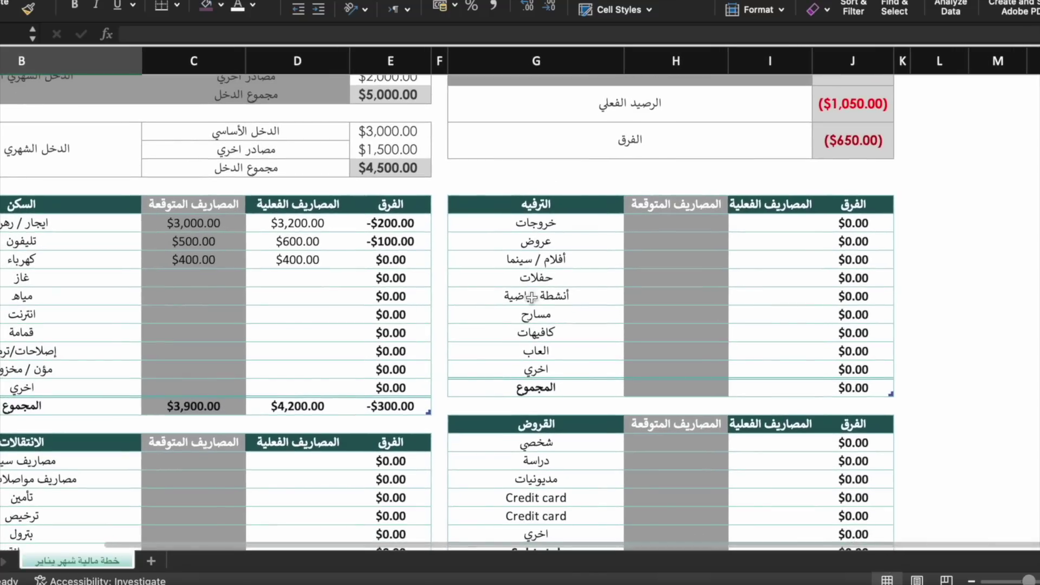
scroll(531, 297, "down", 3)
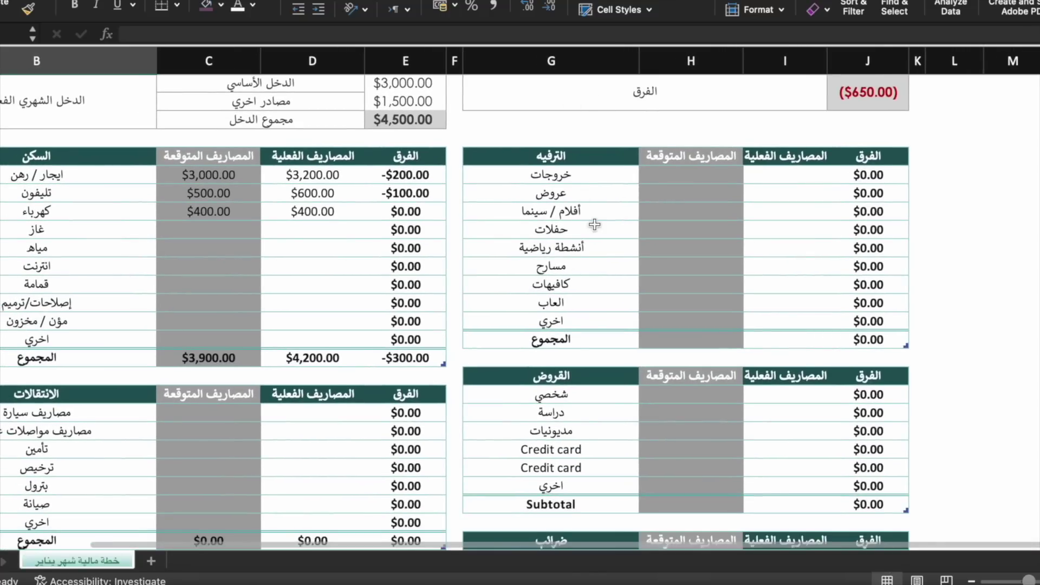
scroll(591, 224, "down", 4)
scroll(545, 362, "down", 7)
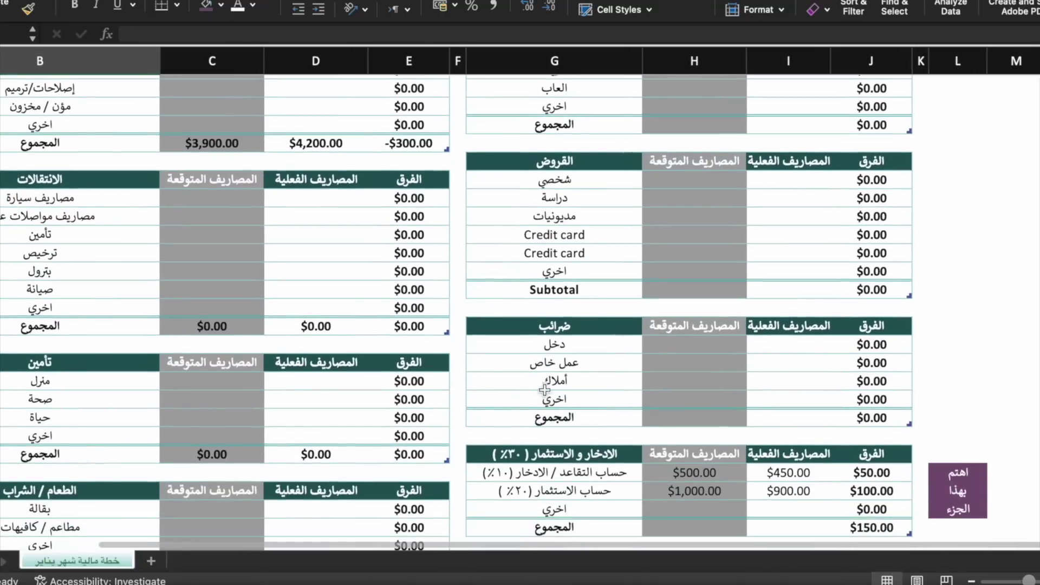
scroll(562, 348, "down", 6)
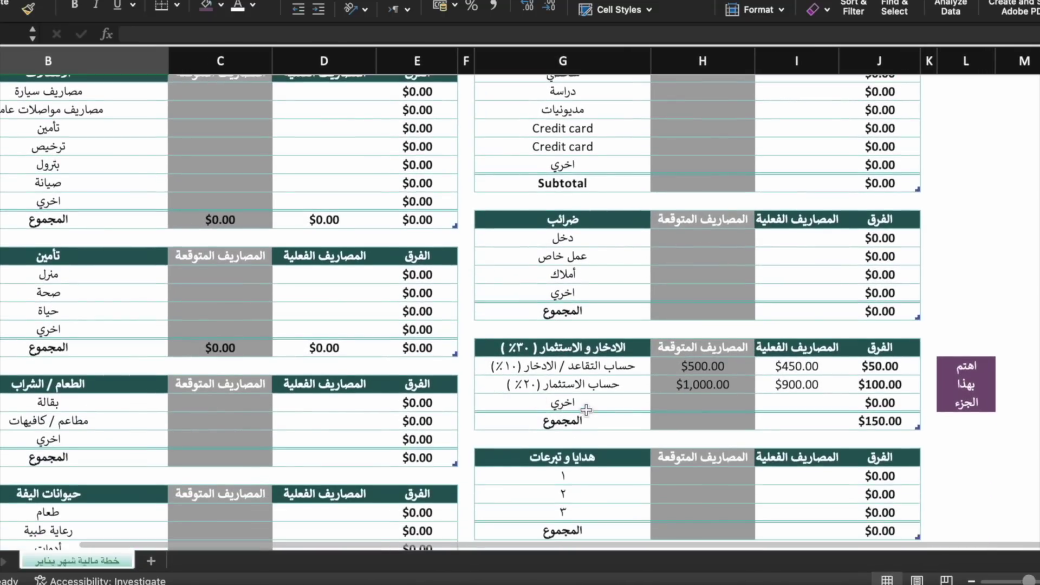
scroll(588, 411, "down", 5)
scroll(606, 400, "down", 5)
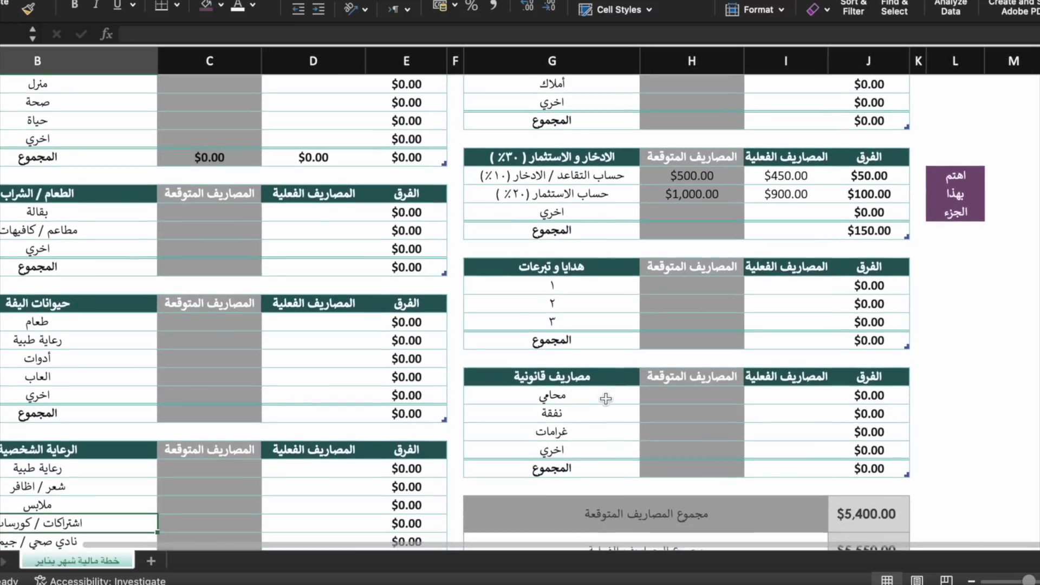
scroll(606, 398, "down", 1)
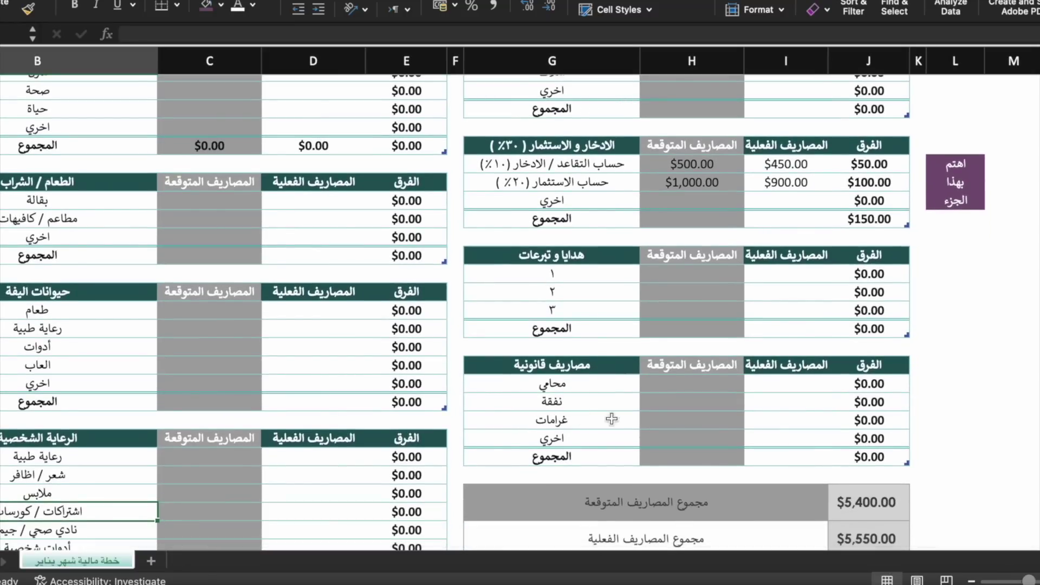
scroll(611, 419, "down", 5)
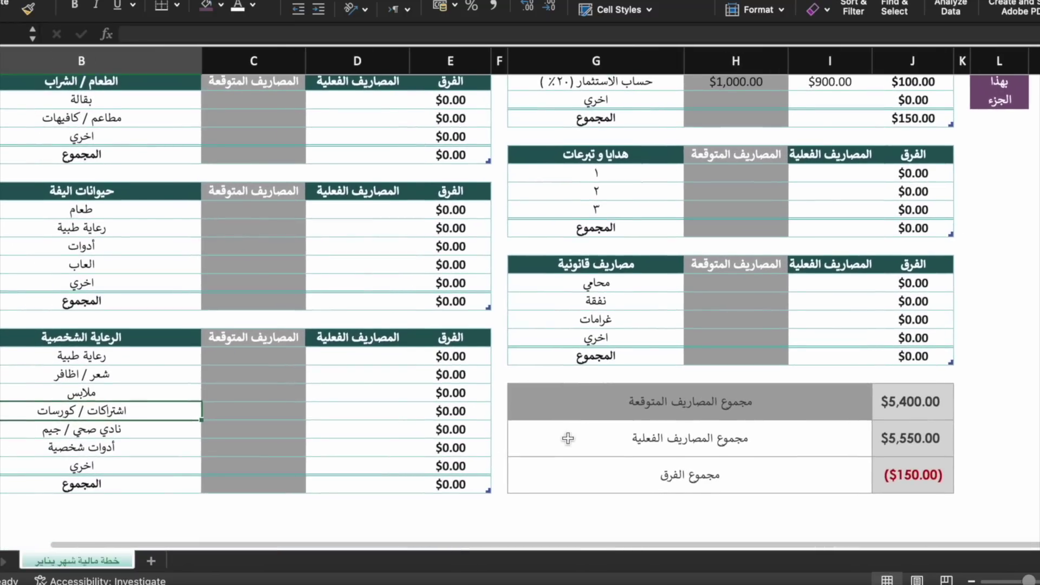
- Inspect the expected balance, actual balance and difference (الفرق) cells in the balance summary beside the income tables
scroll(568, 438, "up", 15)
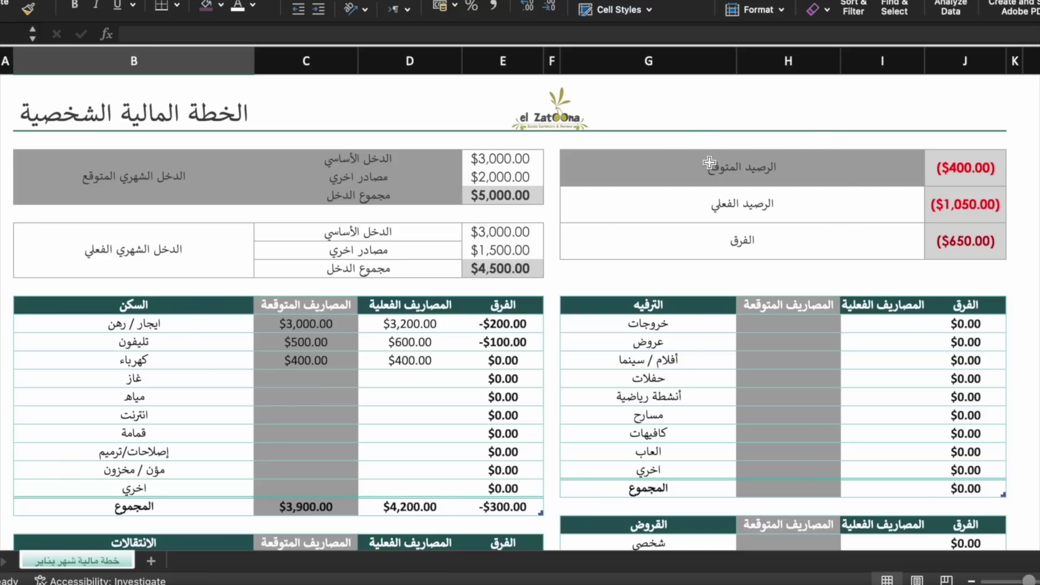
left_click(687, 171)
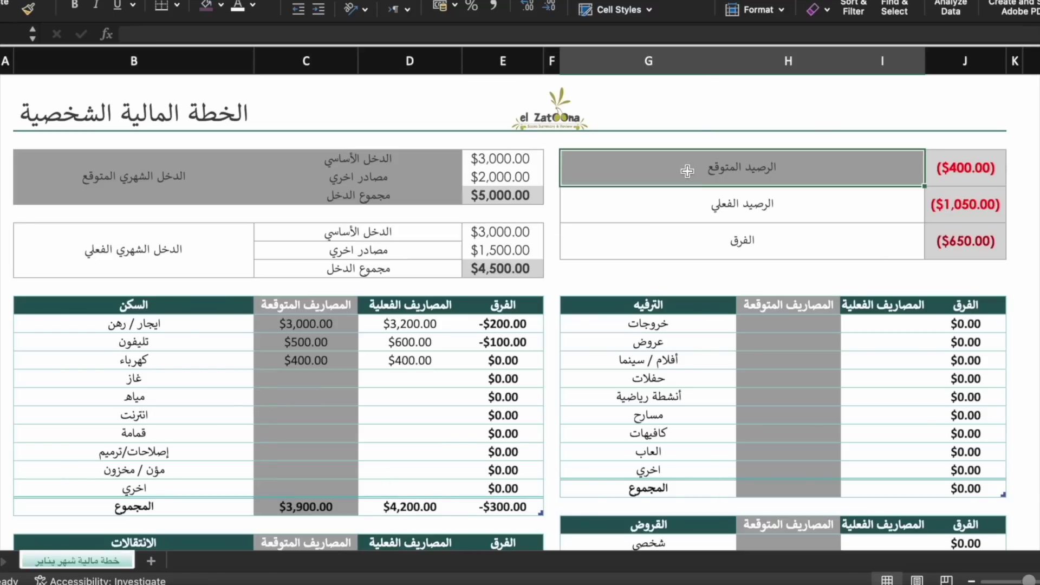
left_click(992, 171)
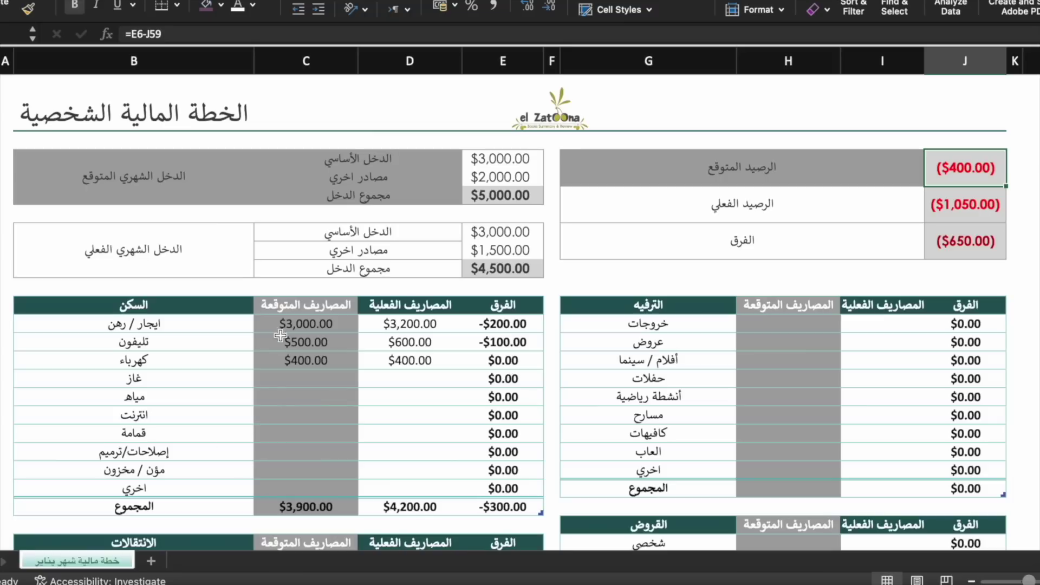
left_click(807, 200)
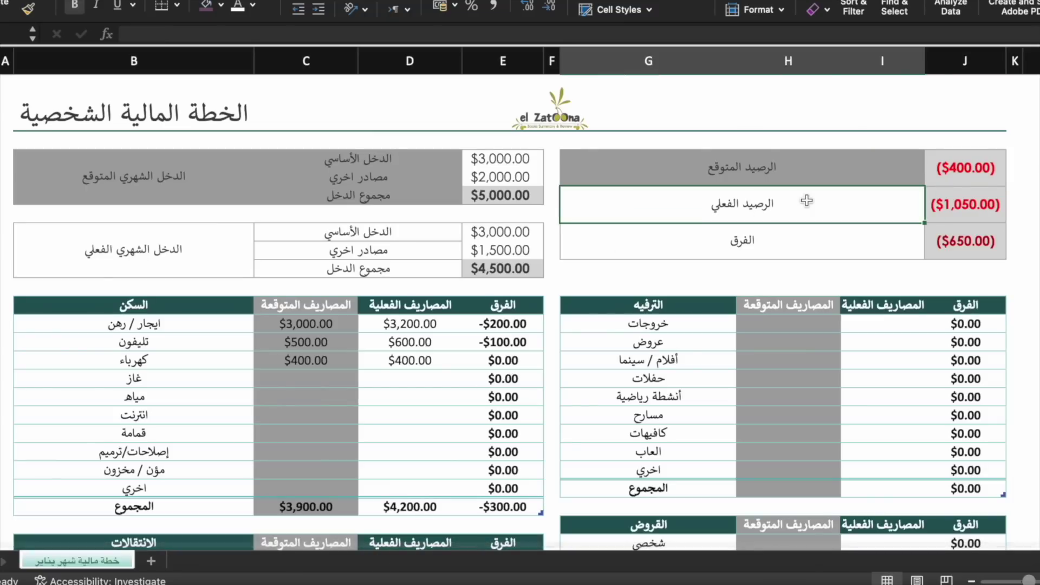
left_click(969, 206)
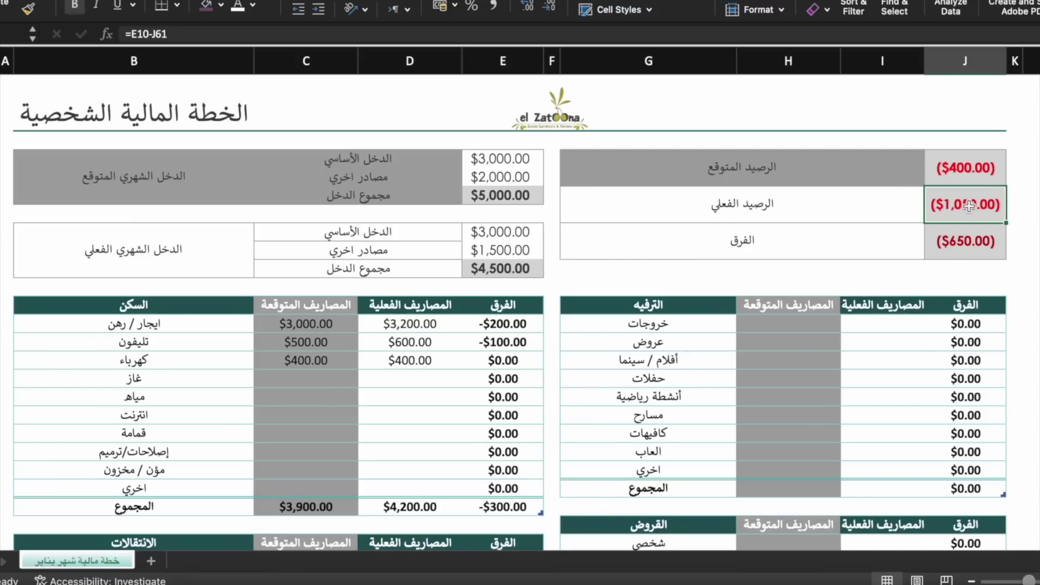
left_click(963, 248)
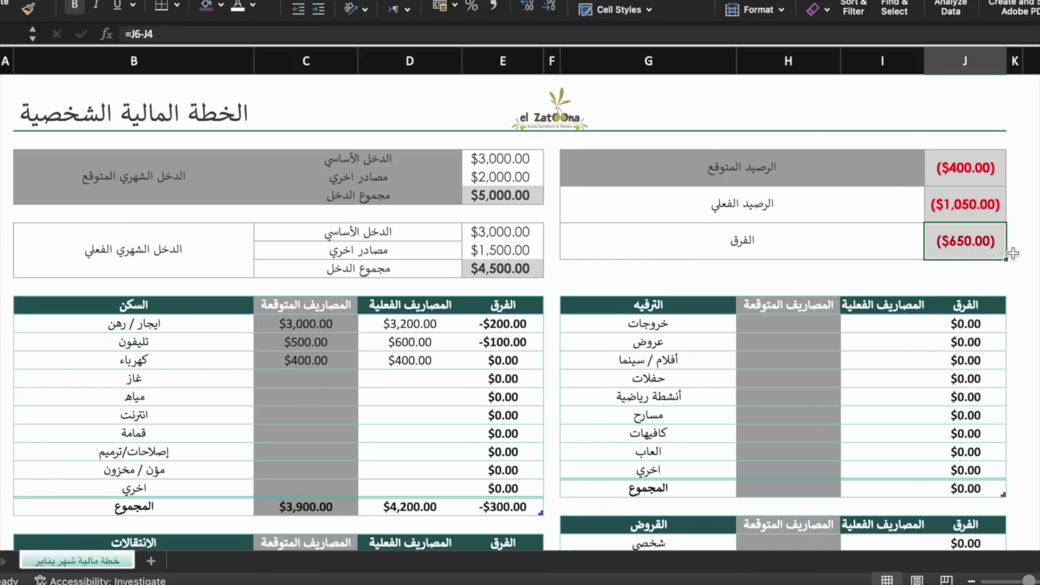
left_click(1035, 251)
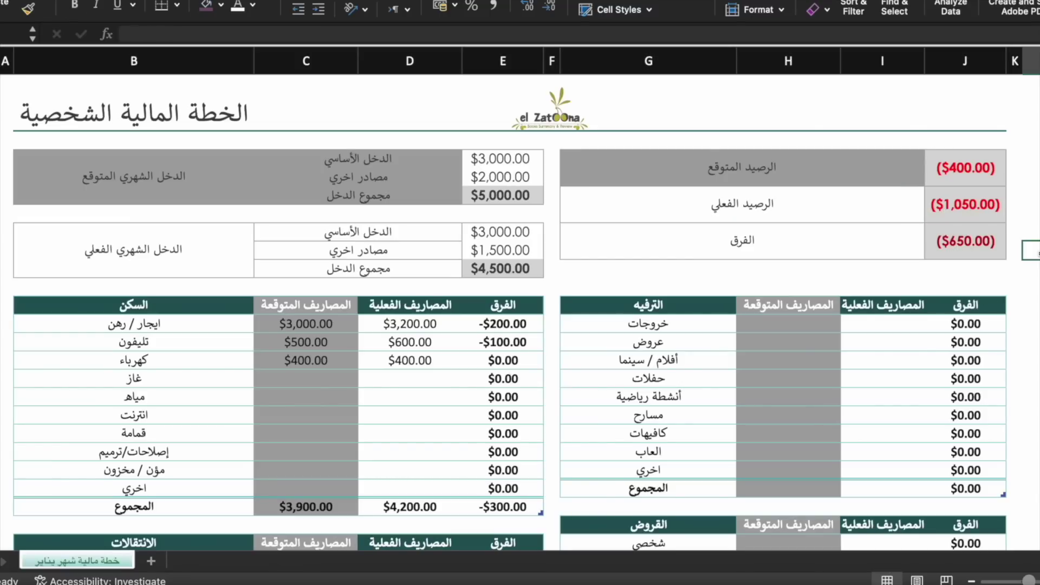